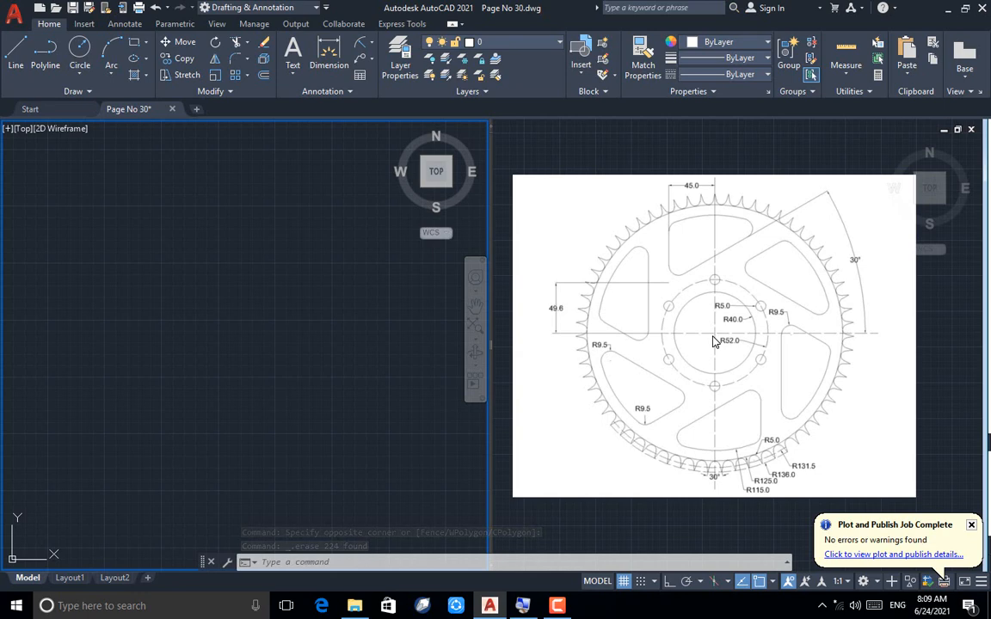
Step: Draw a circle of radius 40 in the empty drawing area as the sprocket's central bore
type("c")
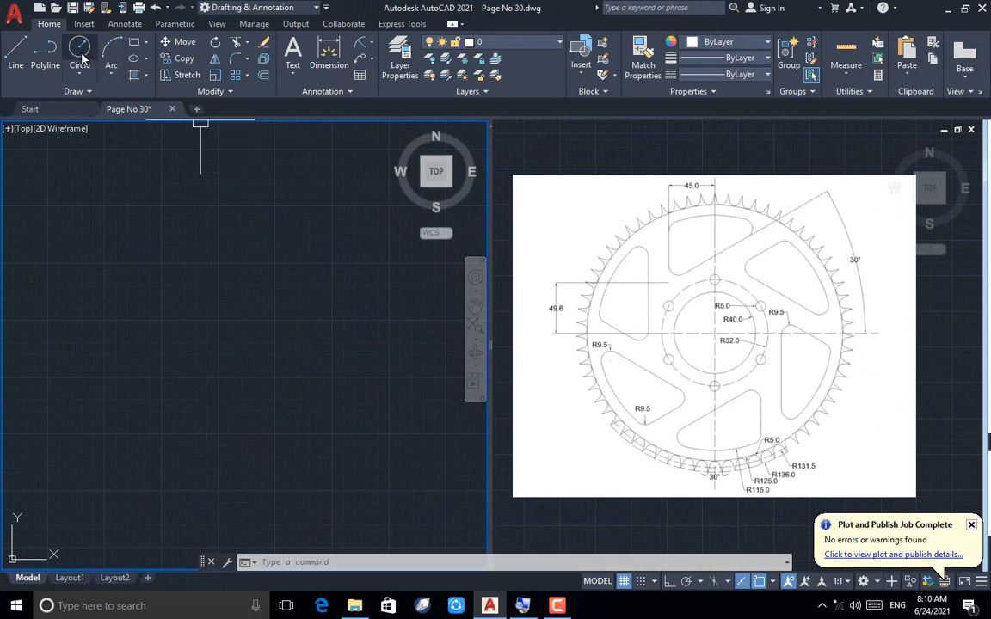
left_click(81, 53)
left_click(217, 327)
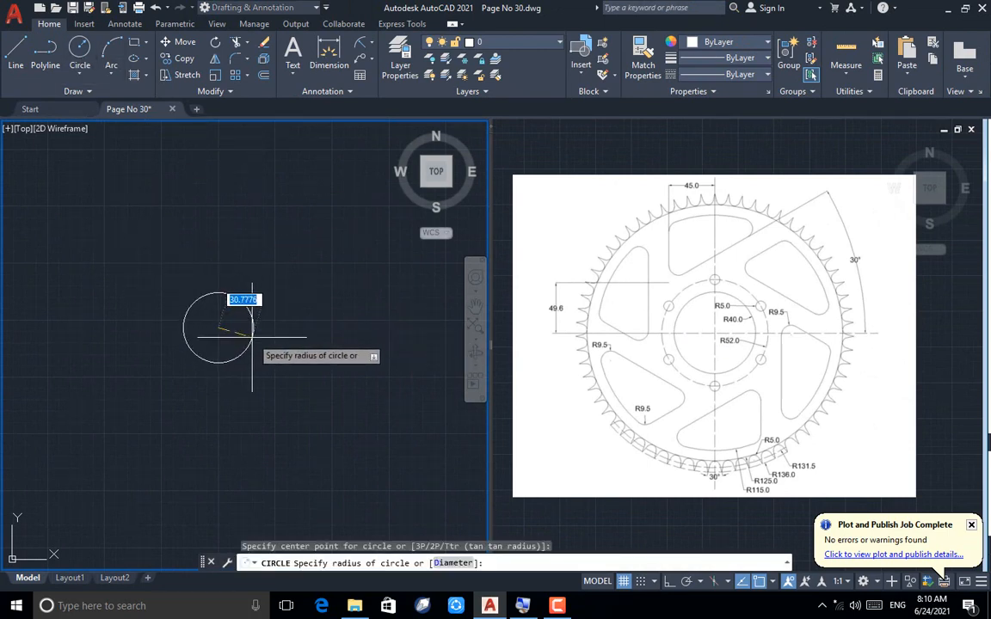
type("4")
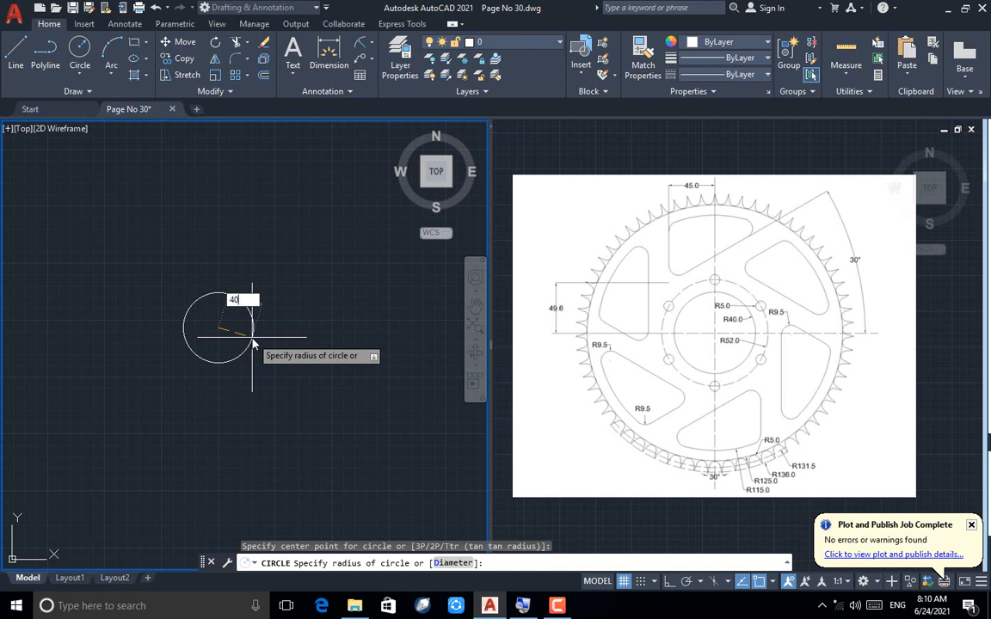
type("0")
key("Return")
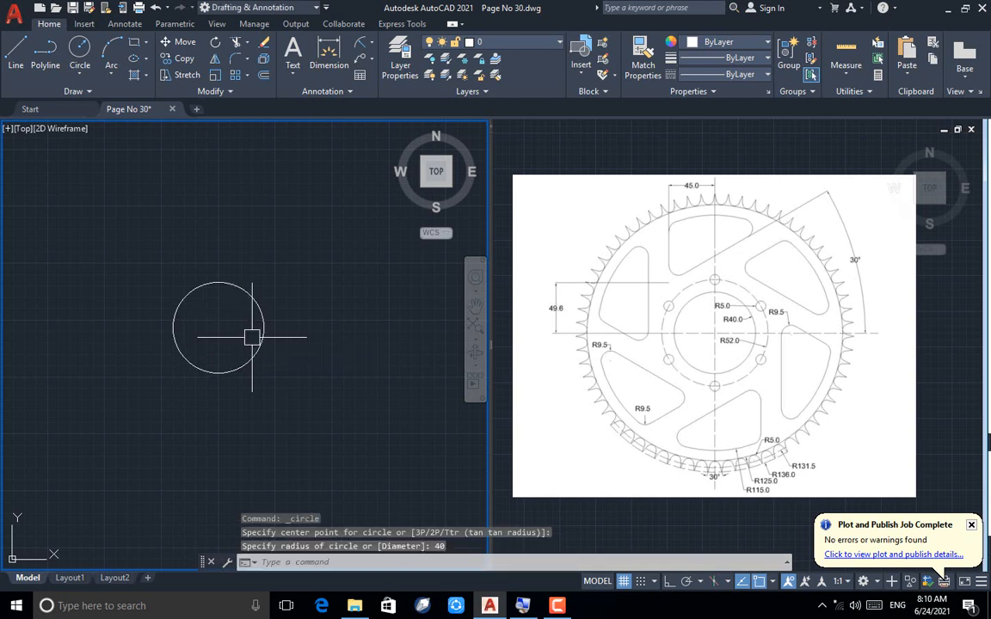
Step: Draw a circle of radius 52 concentric with the bore circle
key("Return")
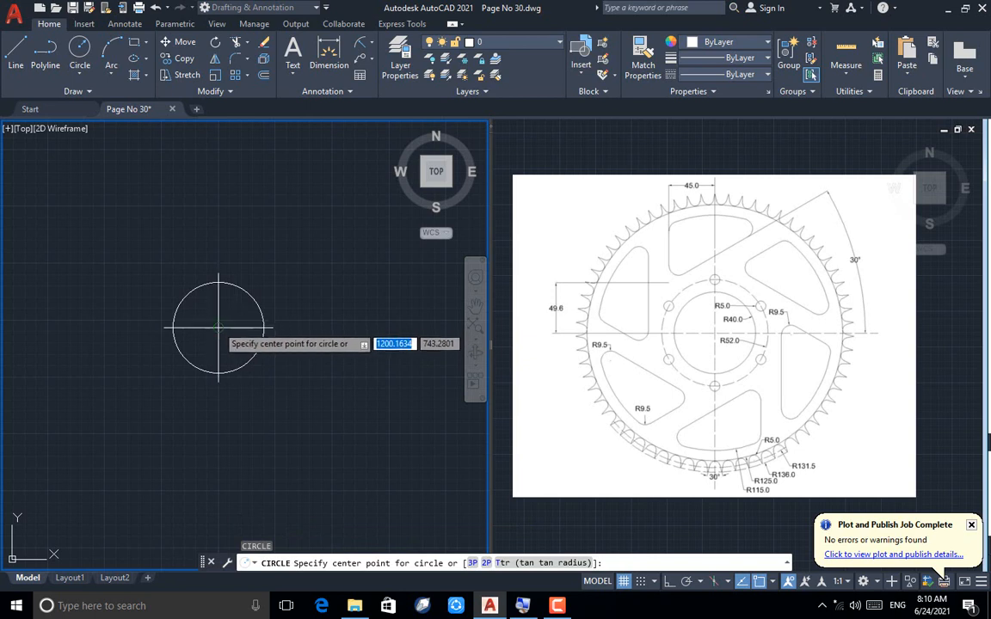
left_click(219, 328)
type("52")
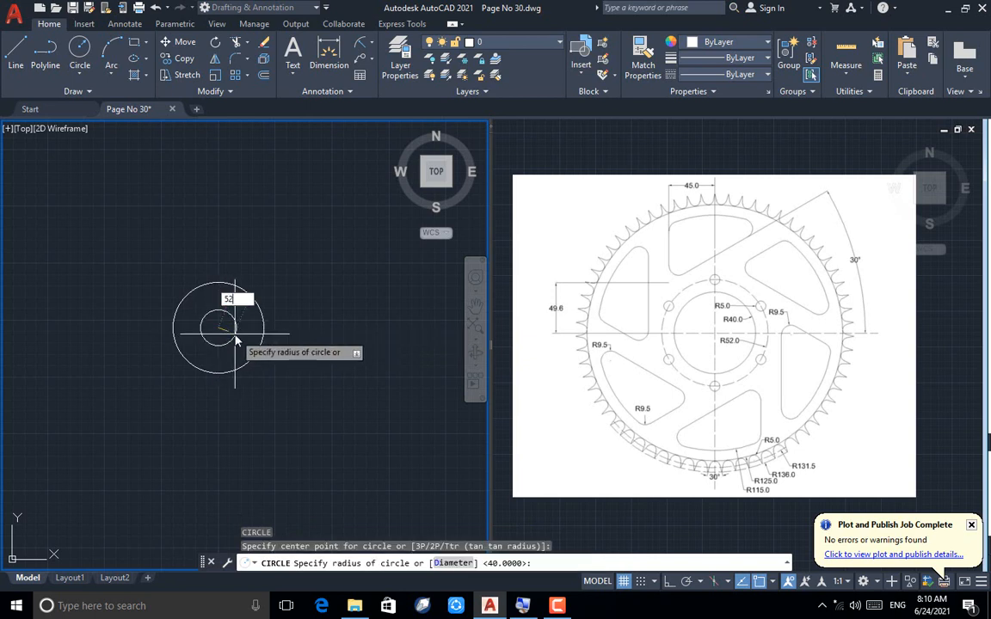
key("Return")
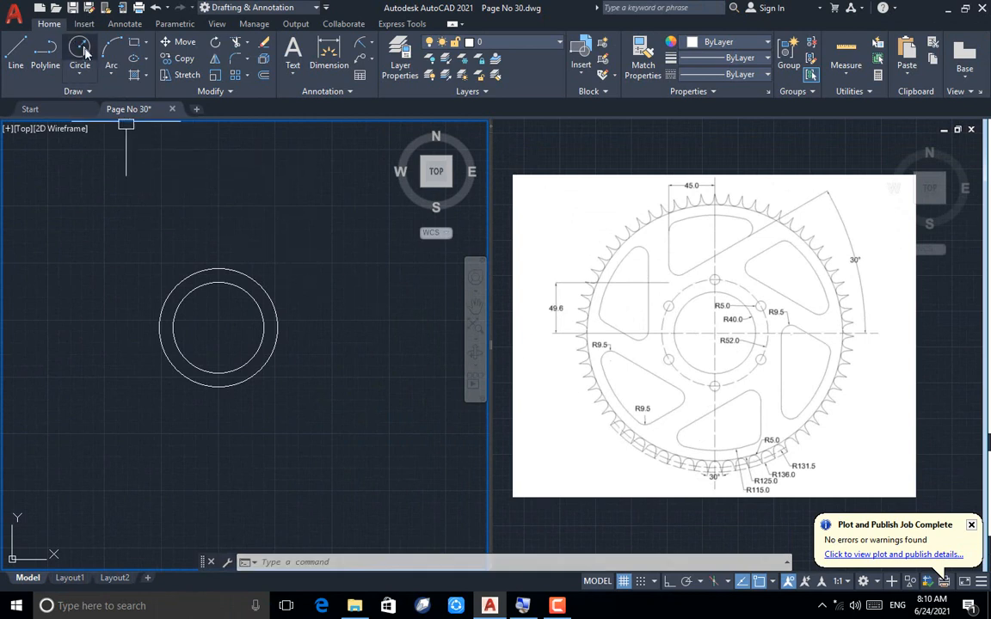
Step: Draw a circle of radius 115 around the same centre as the two inner circles
type("c")
key("Return")
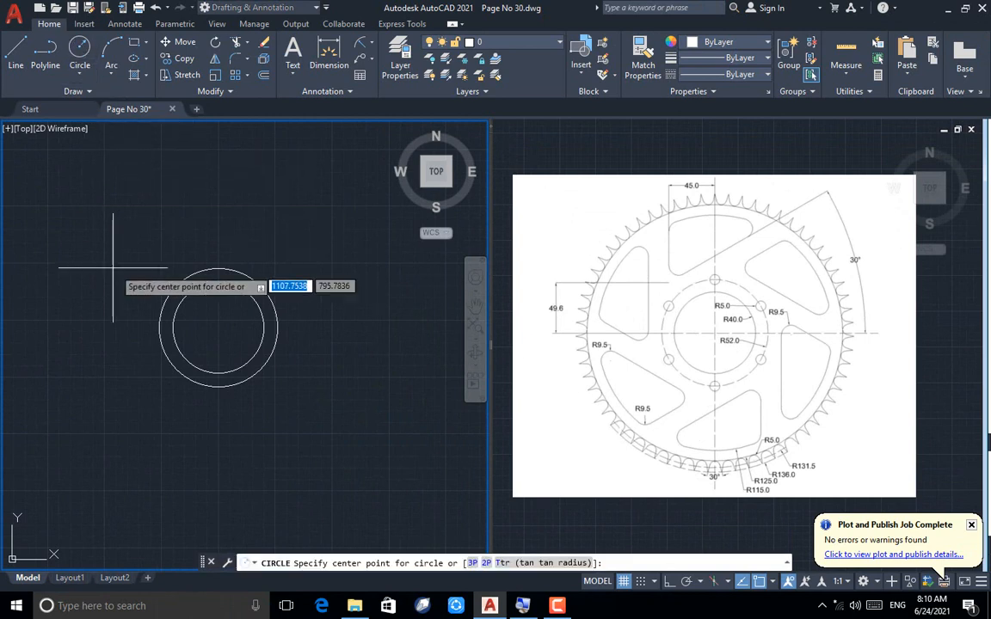
left_click(220, 329)
type("115")
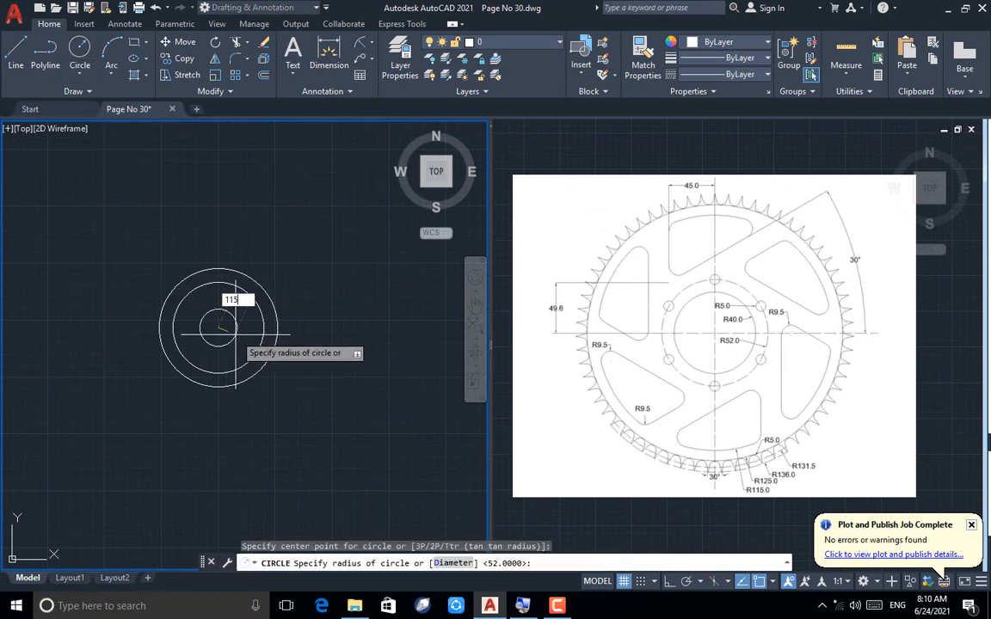
key("Return")
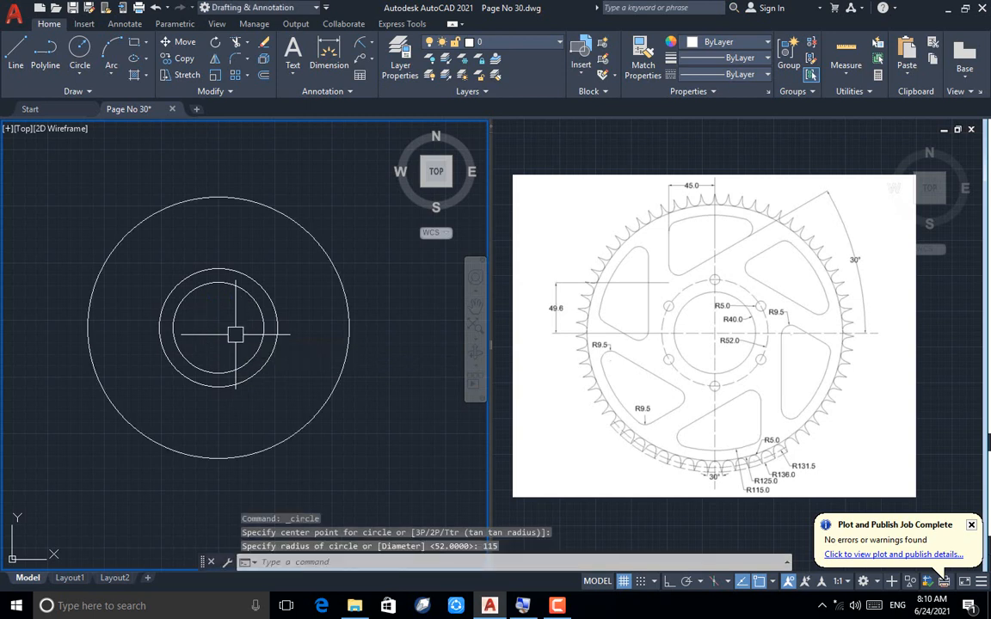
Step: Draw an outer circle of radius 125 on the common centre and finish the Circle command
key("Return")
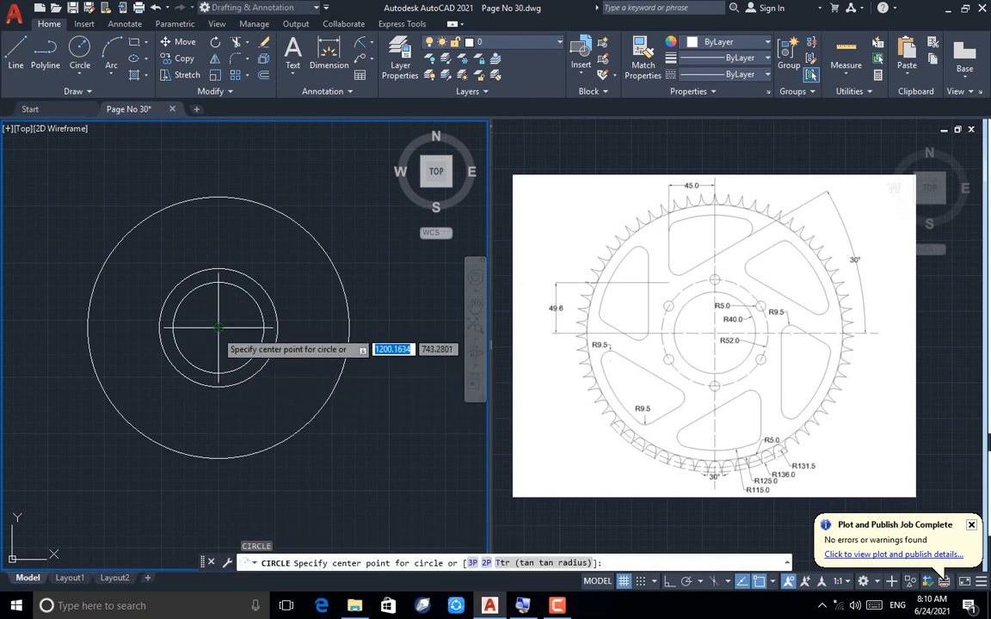
left_click(219, 327)
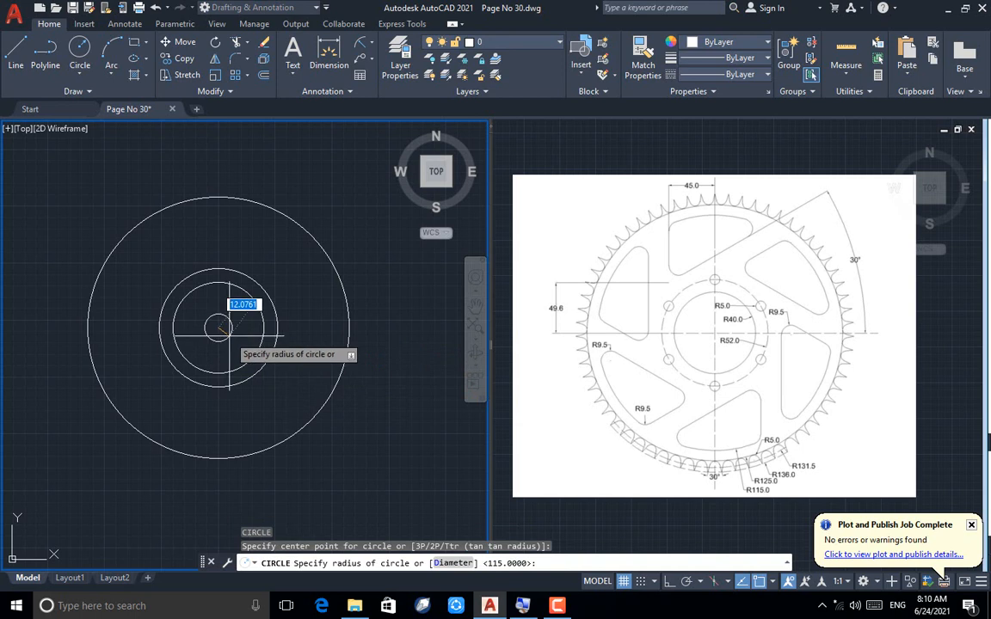
type("125")
key("Return")
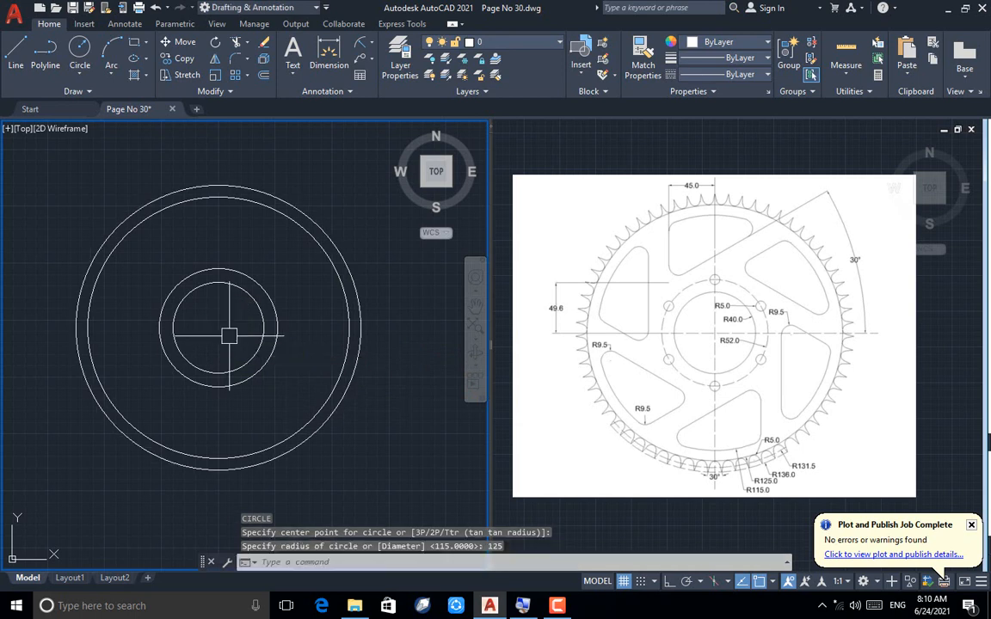
key("Escape")
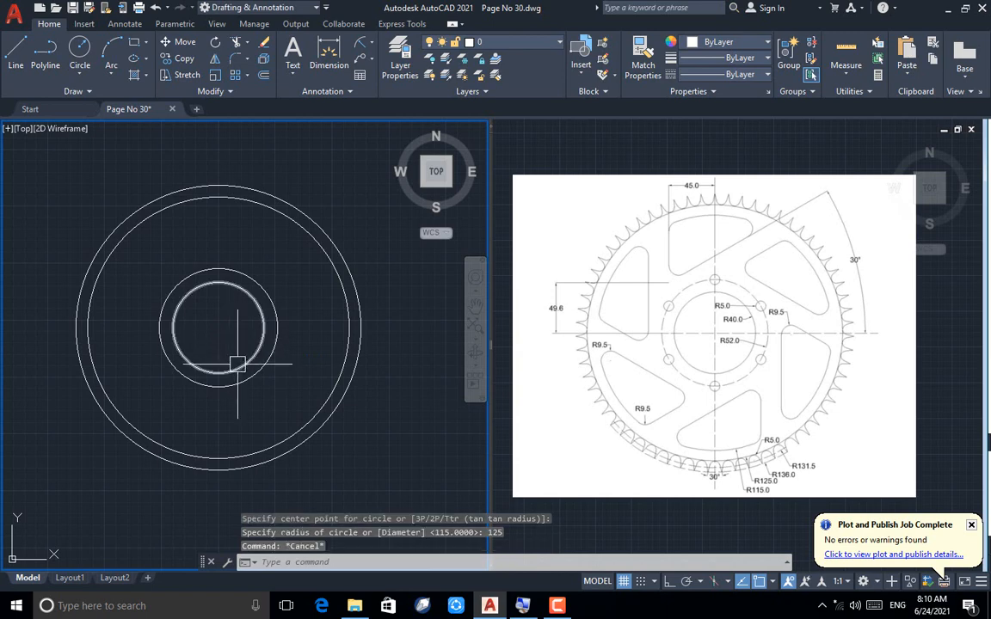
Step: Change the linetype of the radius 52 circle to ACAD_ISO02W100 and clear the selection
left_click(154, 322)
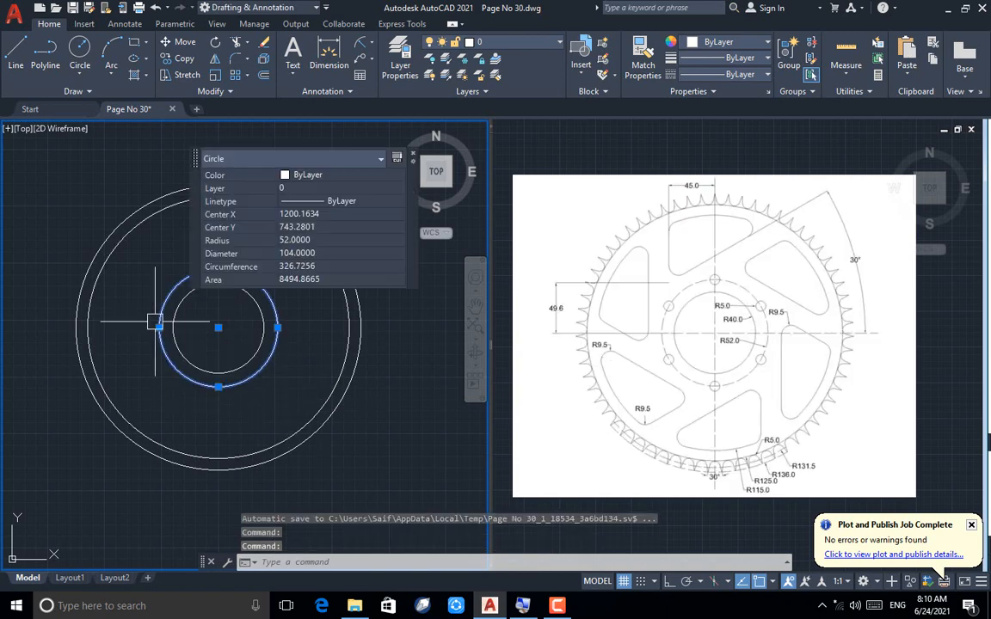
left_click(328, 203)
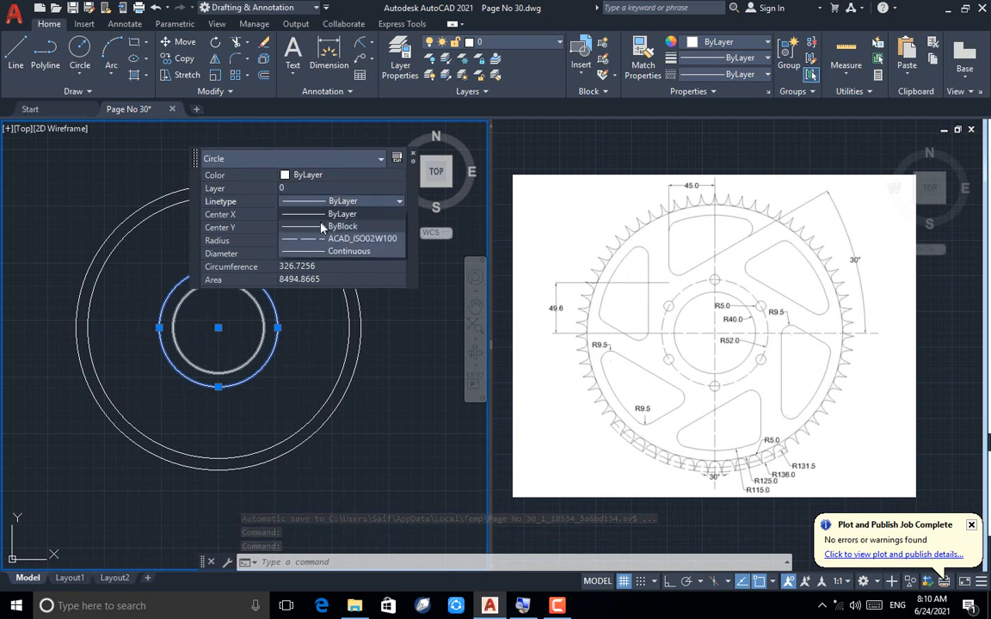
left_click(319, 239)
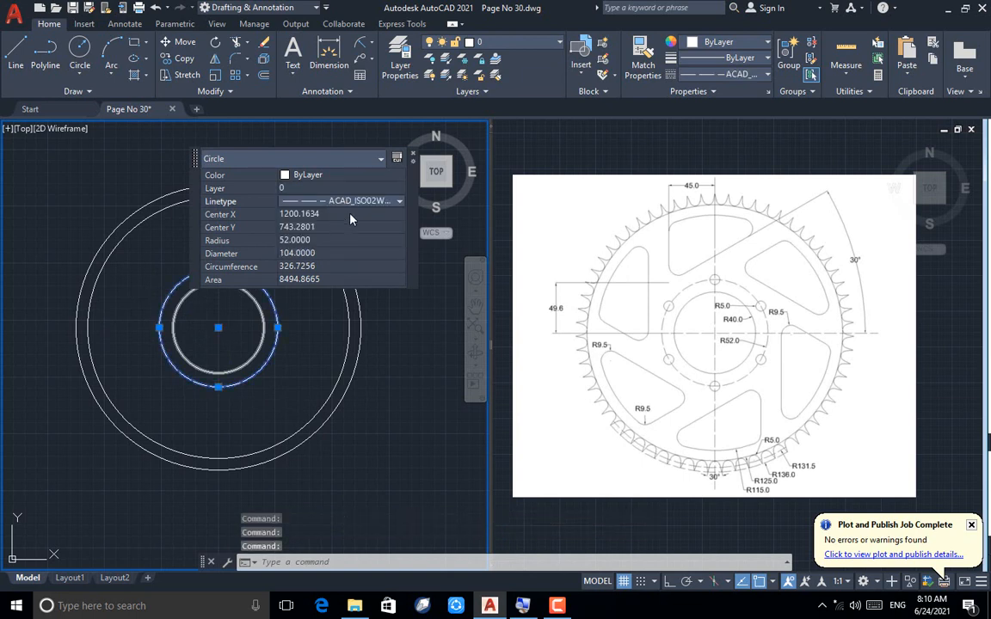
left_click(414, 157)
key("Escape")
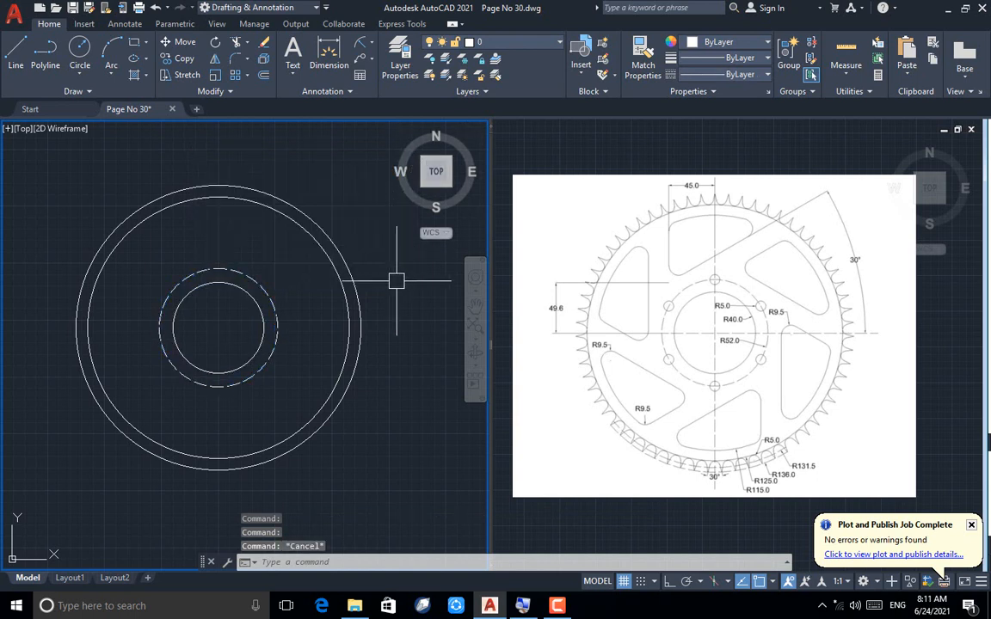
Step: Draw a hole circle of radius 5 centred on the upper quadrant of the dashed circle
left_click(79, 52)
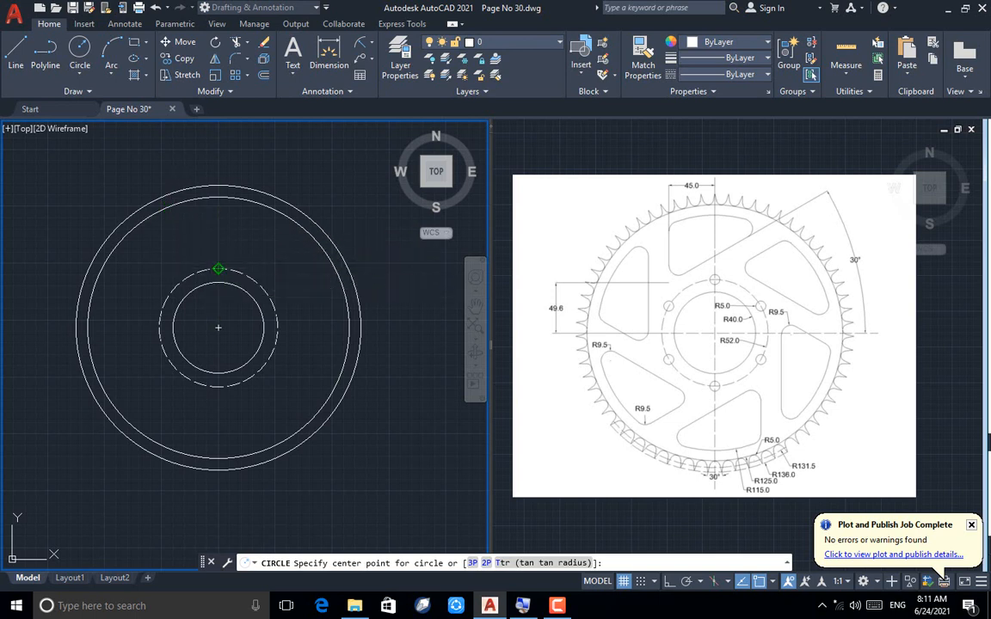
left_click(219, 269)
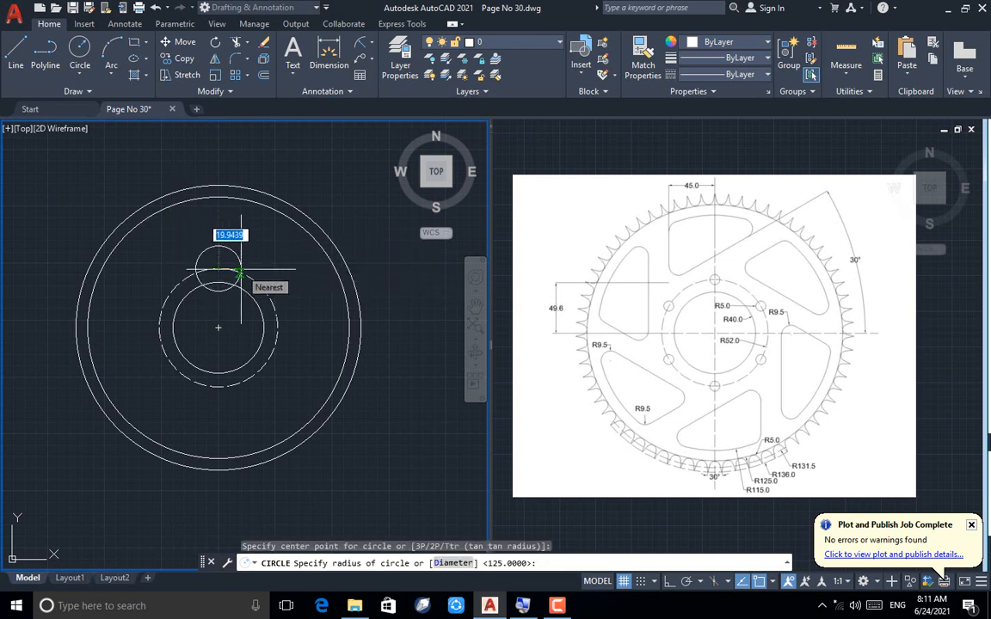
type("5")
key("Return")
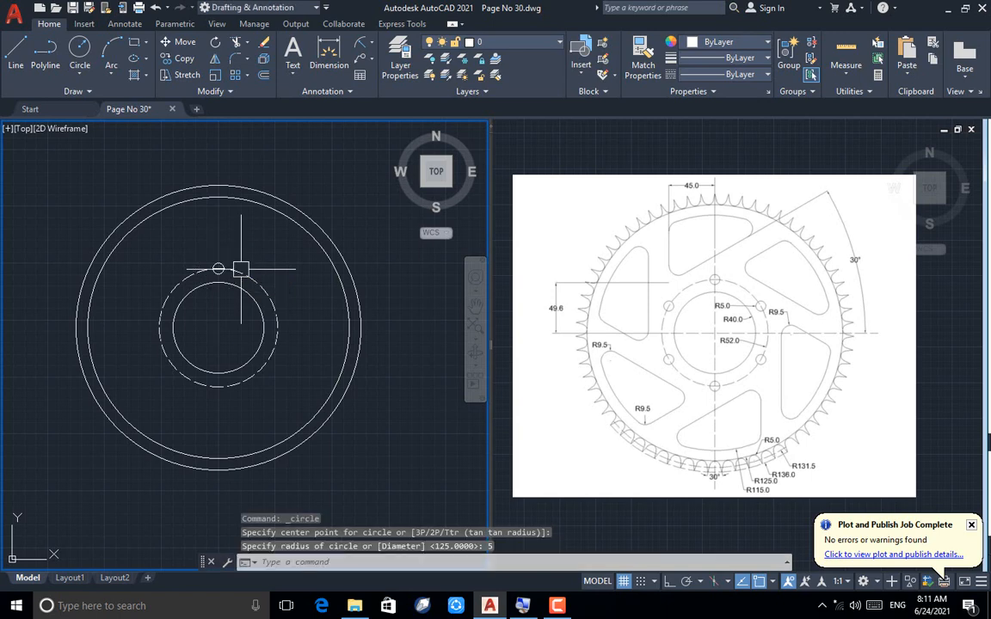
Step: Polar-array the small hole circle around the common centre with six items
scroll(193, 275, "up", 2)
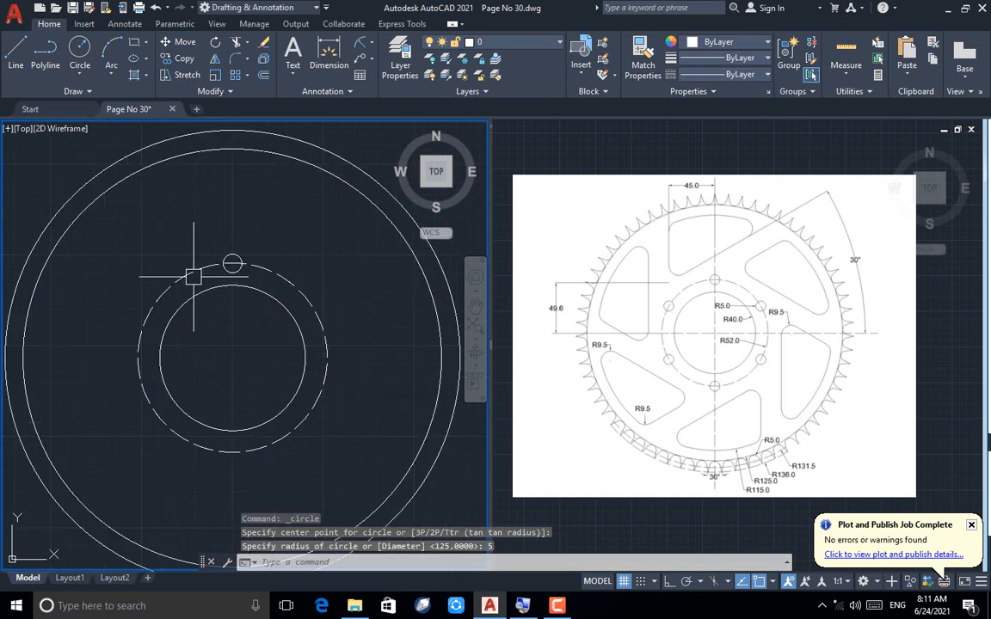
left_click(238, 76)
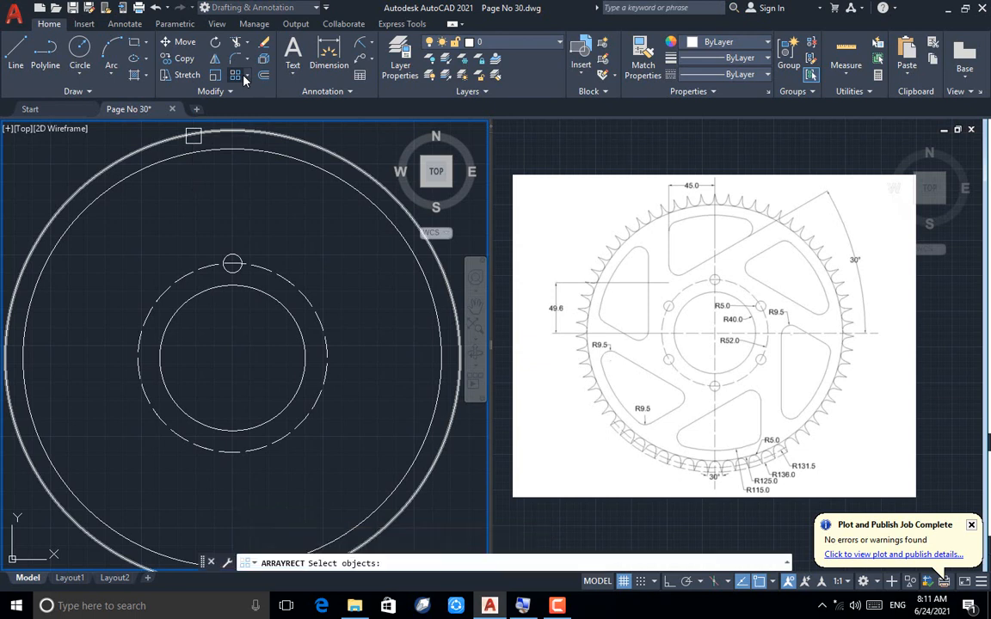
left_click(249, 77)
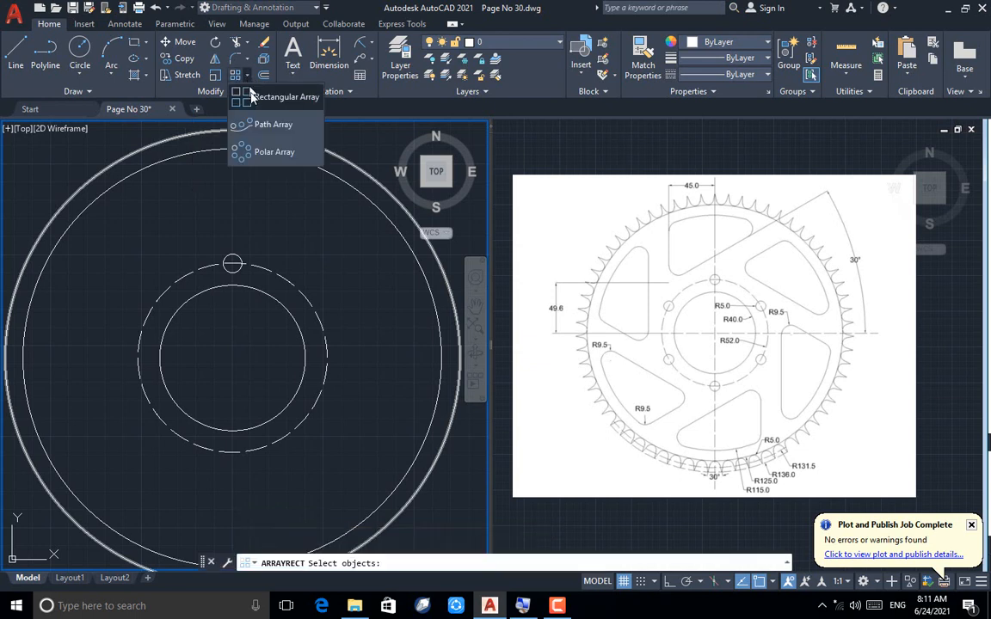
left_click(266, 151)
left_click(232, 262)
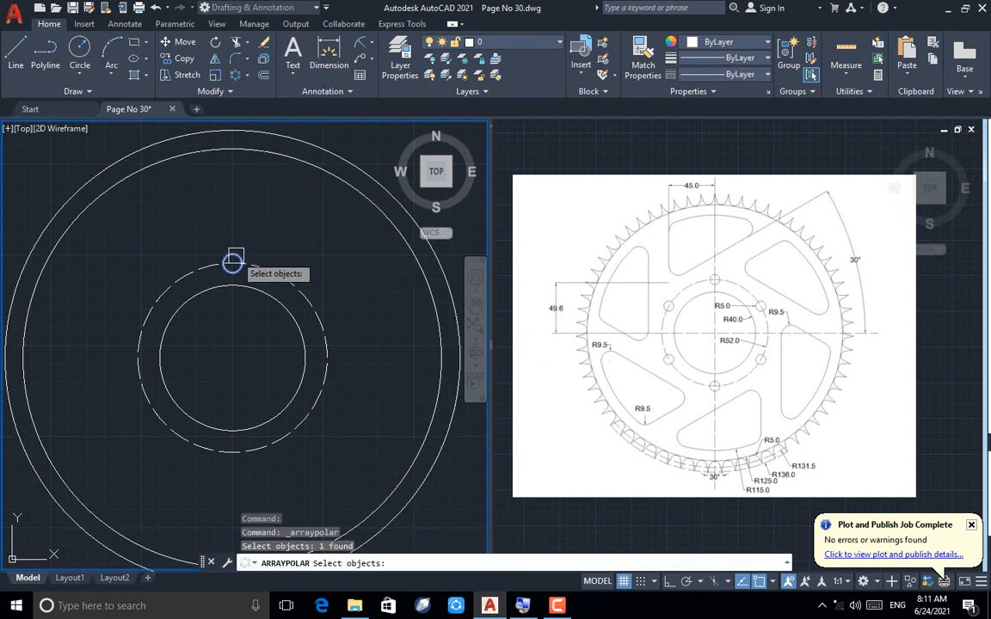
key("Return")
left_click(233, 358)
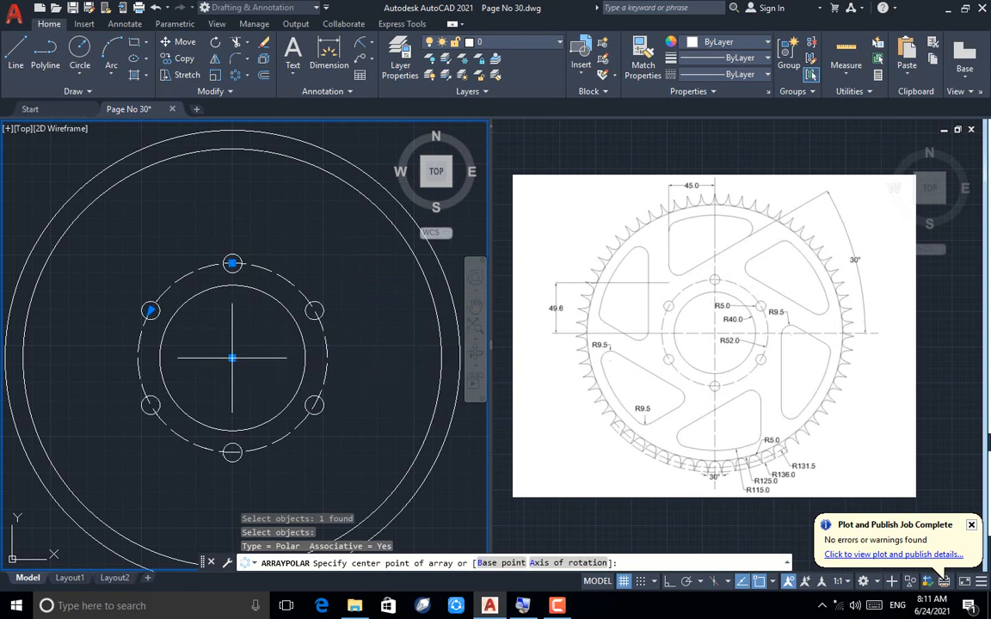
left_click(233, 358)
key("Escape")
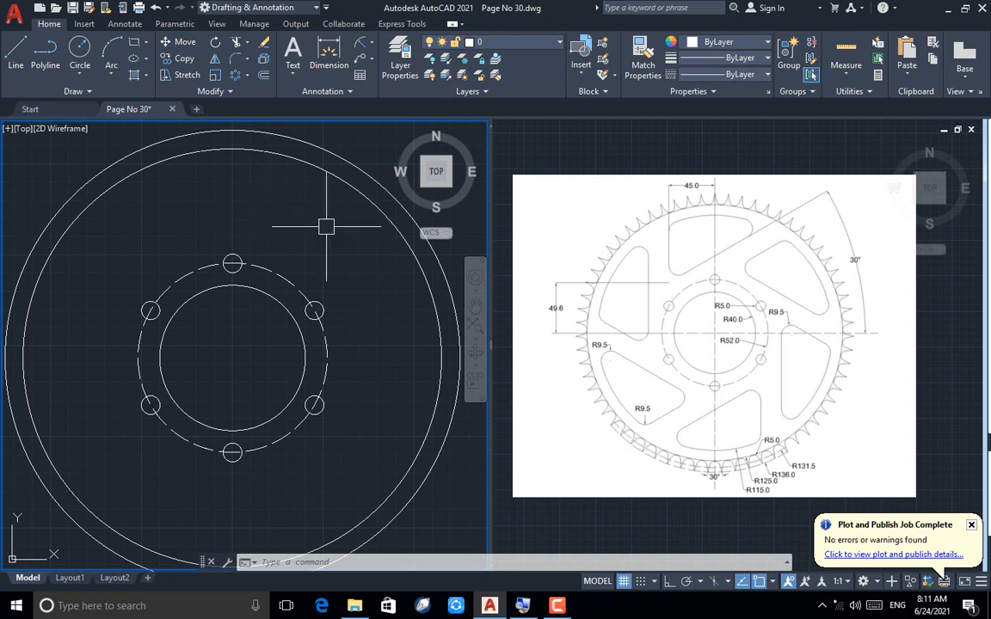
Step: Draw dashed vertical and horizontal centre lines through the circles' common centre, extending past the outer circle
scroll(361, 234, "down", 2)
left_click(15, 53)
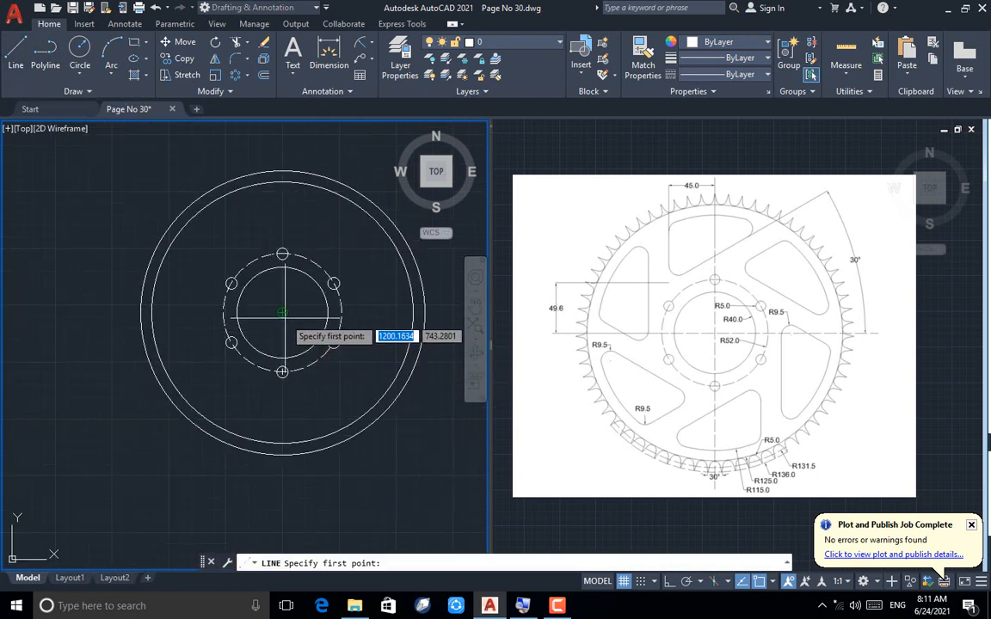
left_click(283, 315)
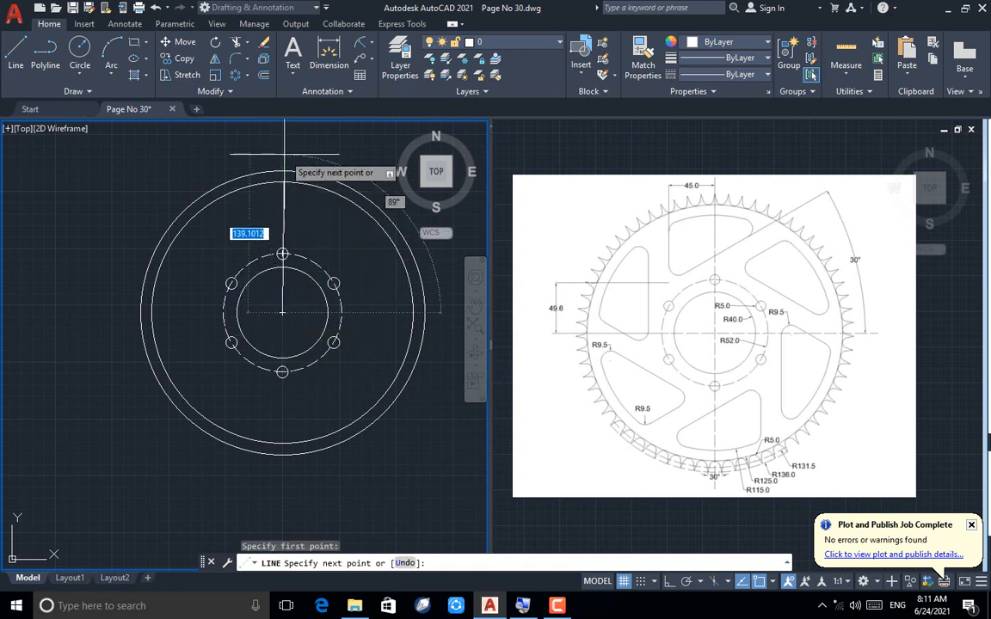
key("Escape")
key("Escape")
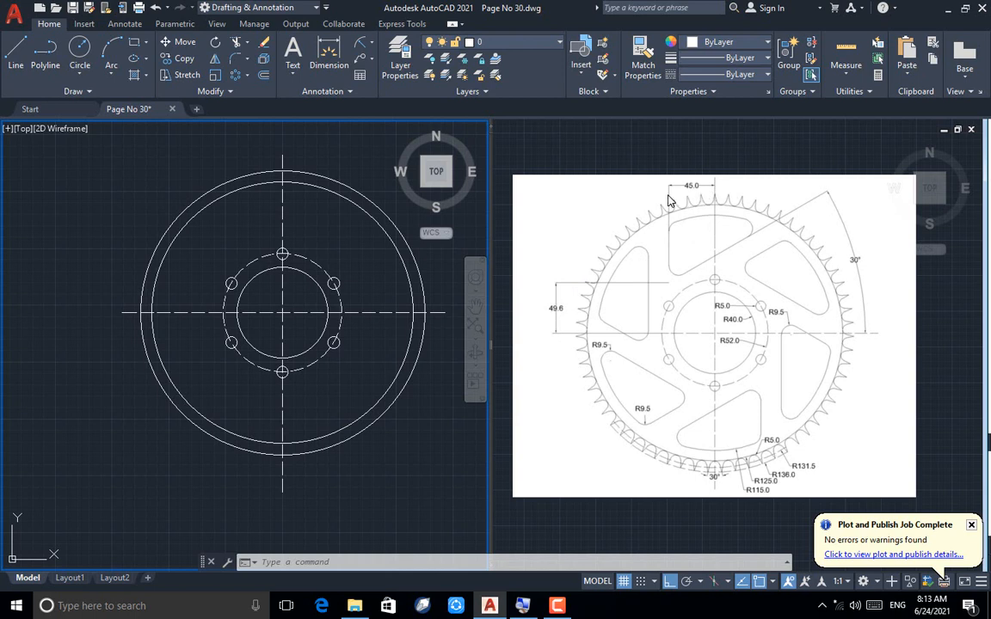
Step: Offset the horizontal centre line upward by 49.6
left_click(264, 75)
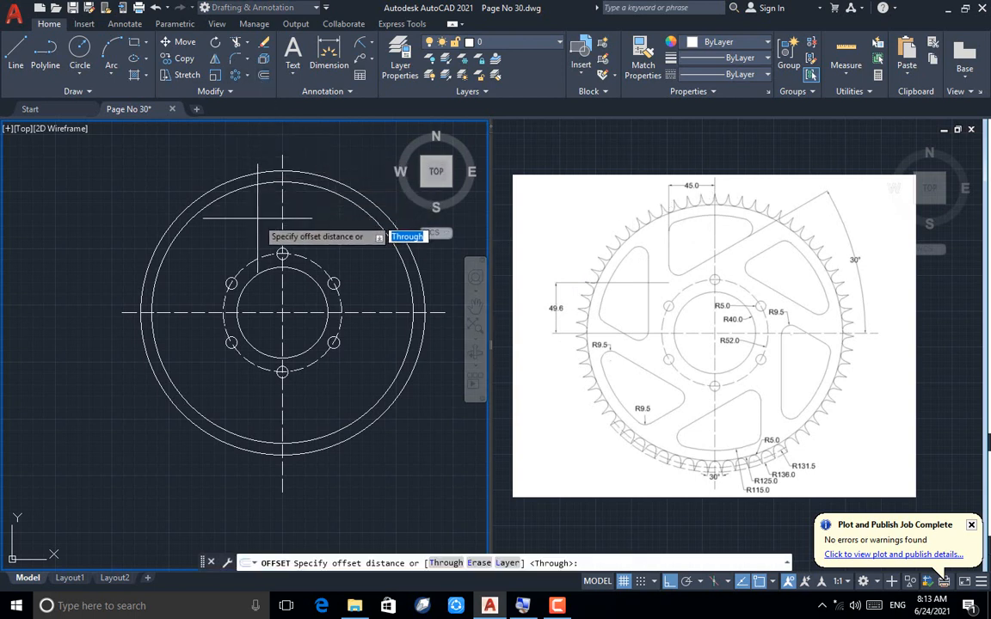
type("49.6")
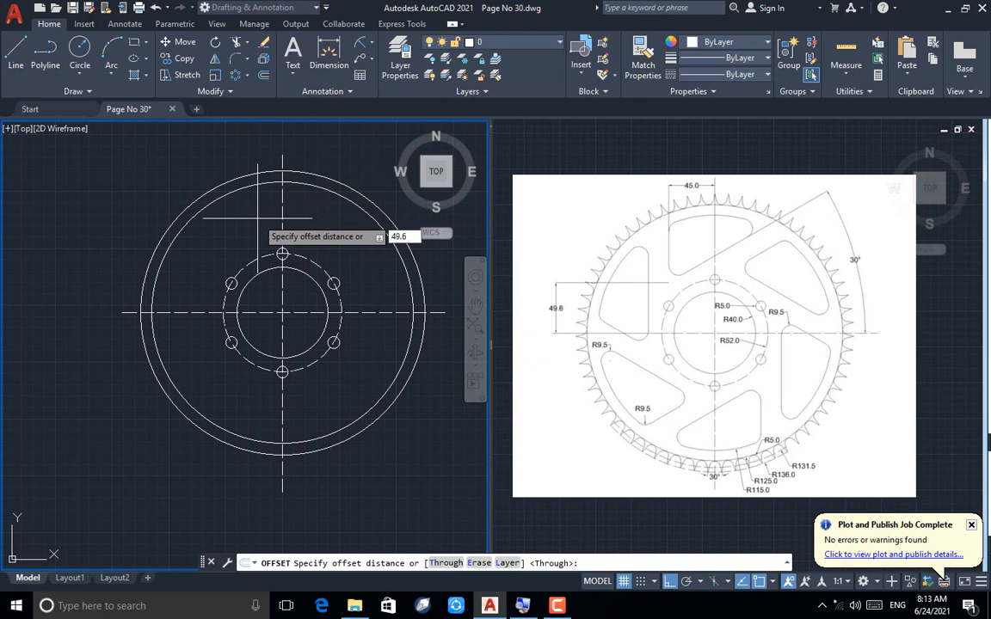
key("Return")
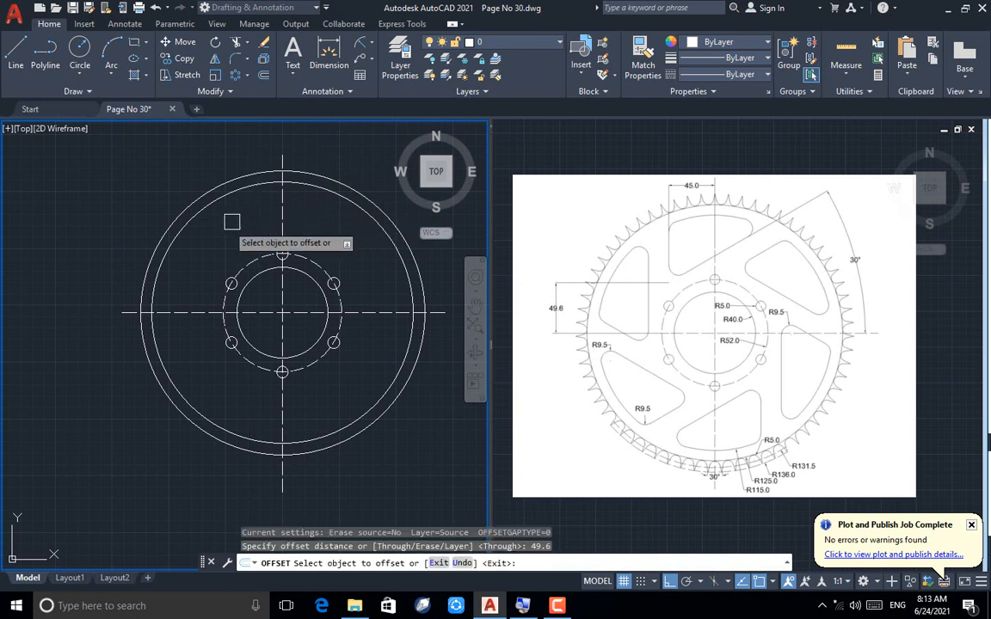
left_click(195, 312)
left_click(195, 289)
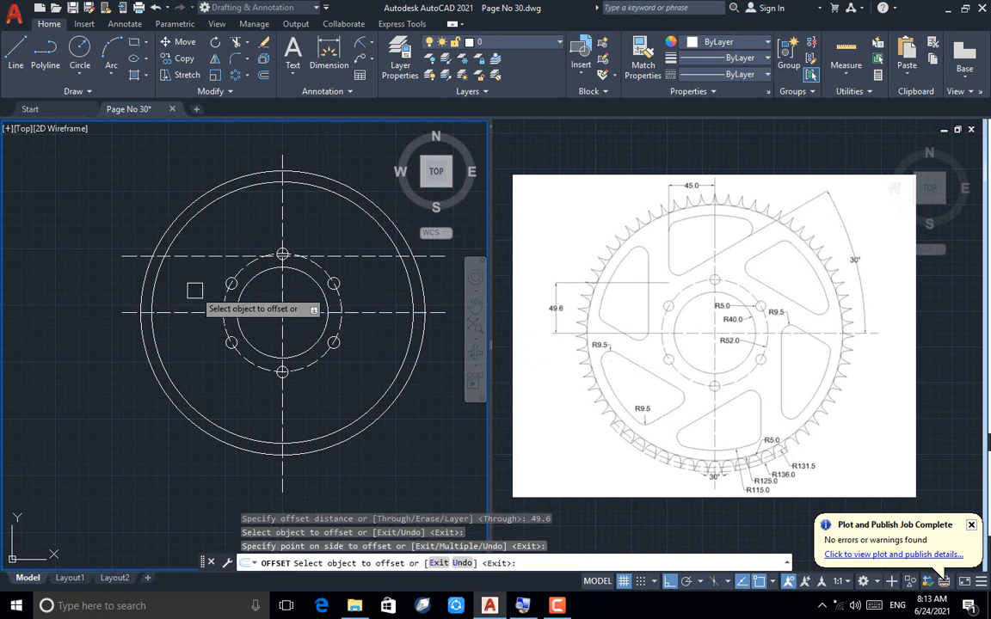
Step: Offset the vertical centre line 45 to its left and delete the original vertical centre line
left_click(282, 248)
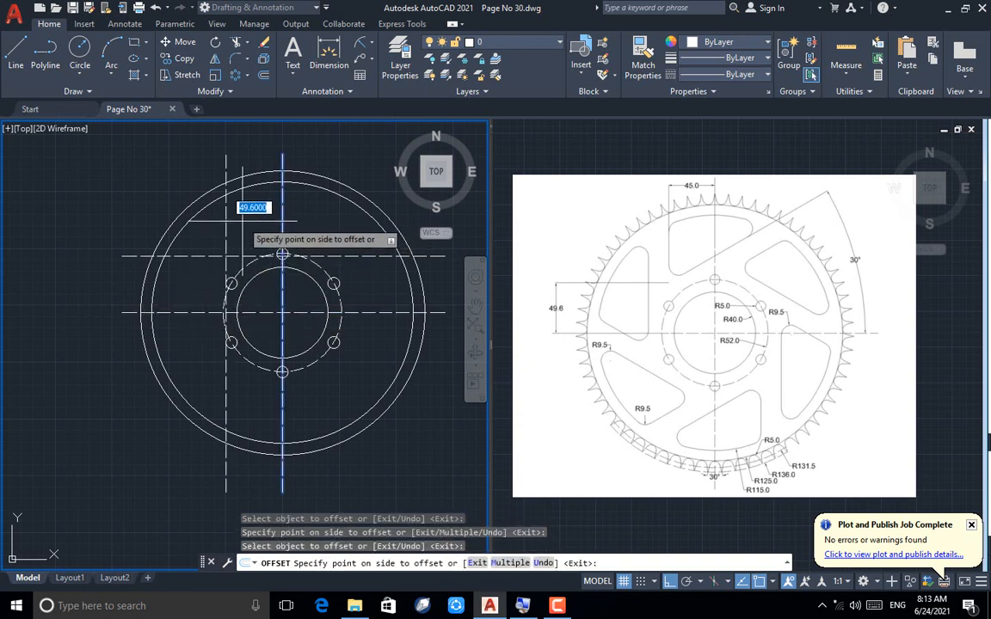
key("Return")
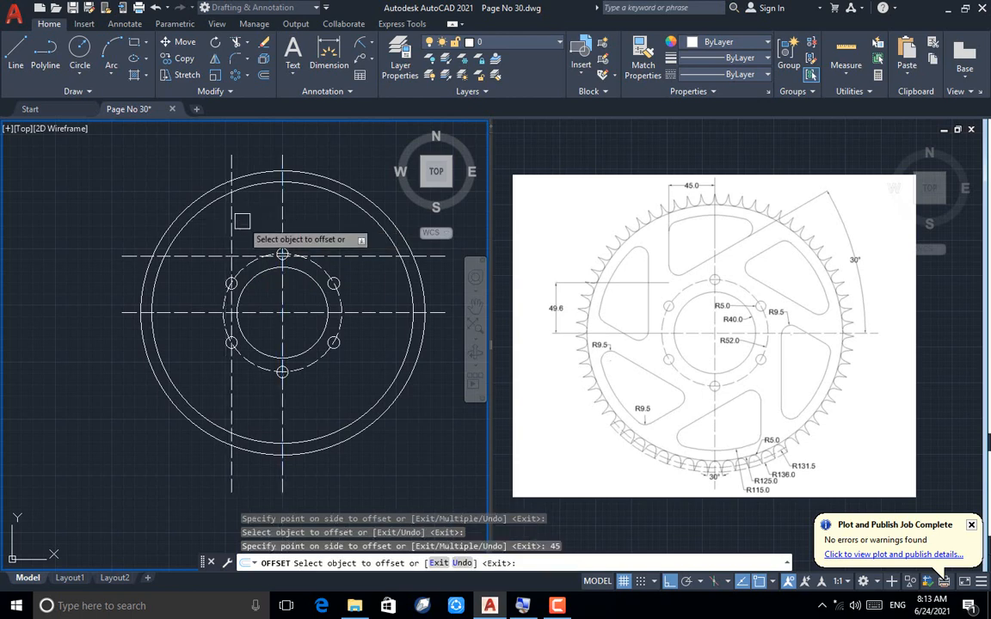
key("Escape")
left_click(283, 224)
key("Delete")
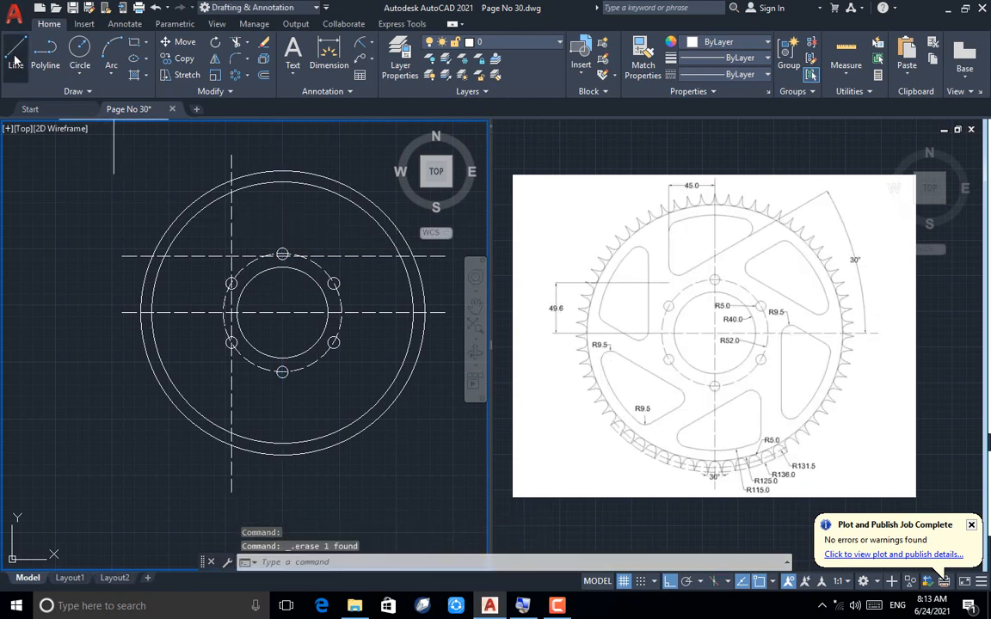
Step: With Ortho off, draw a line at 30° from the intersection of the offset construction lines up and right toward the outer circles
left_click(15, 61)
left_click(282, 255)
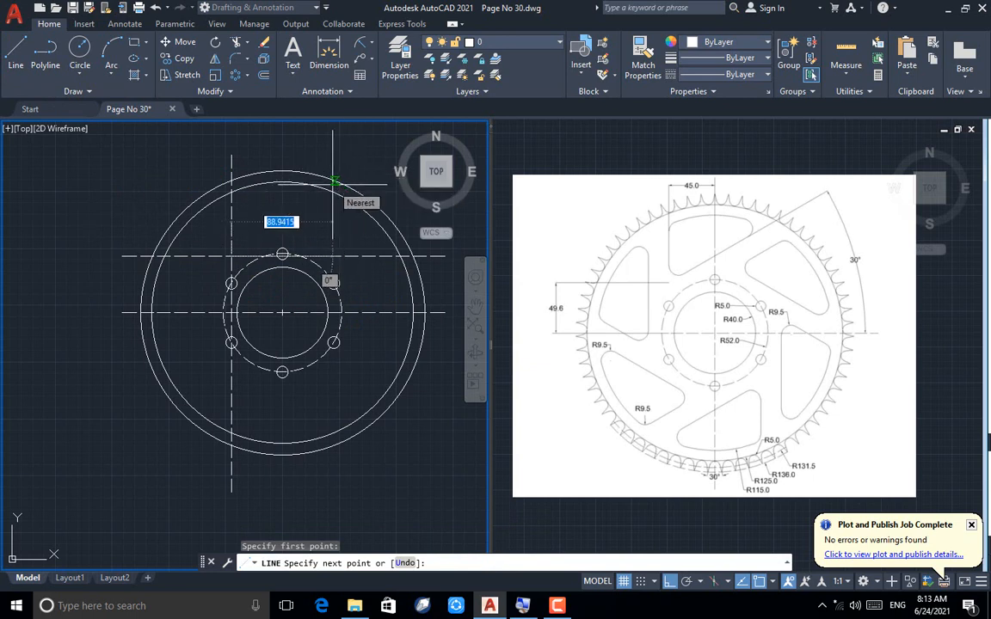
key("F8")
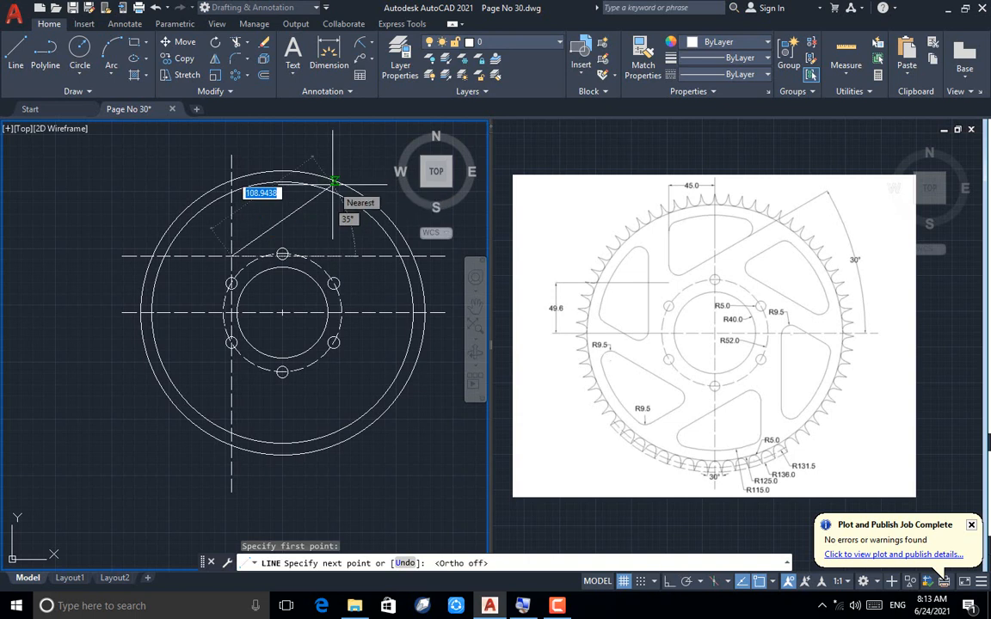
key("Tab")
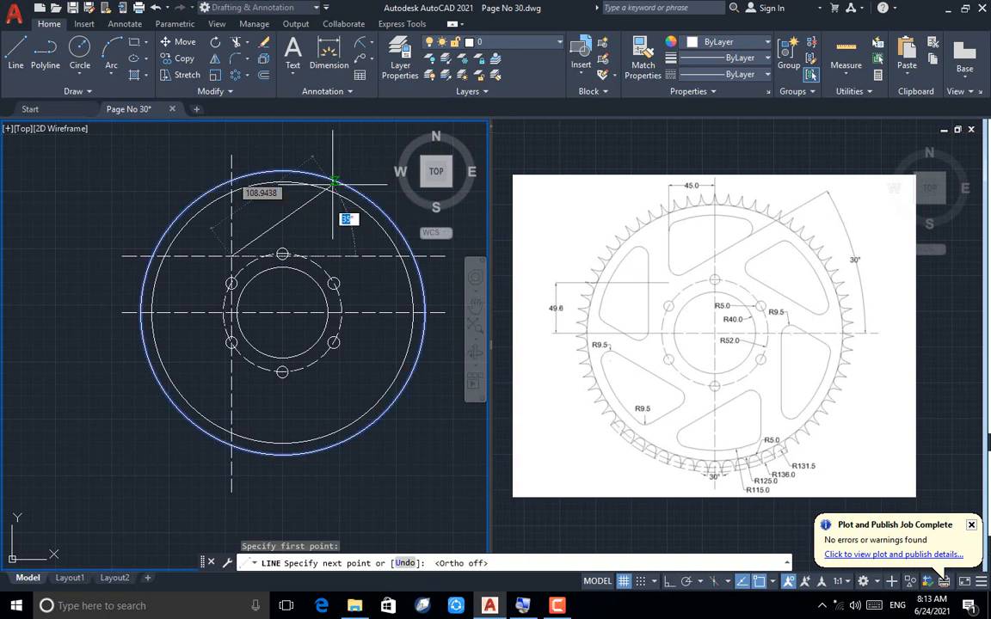
type("30")
key("Return")
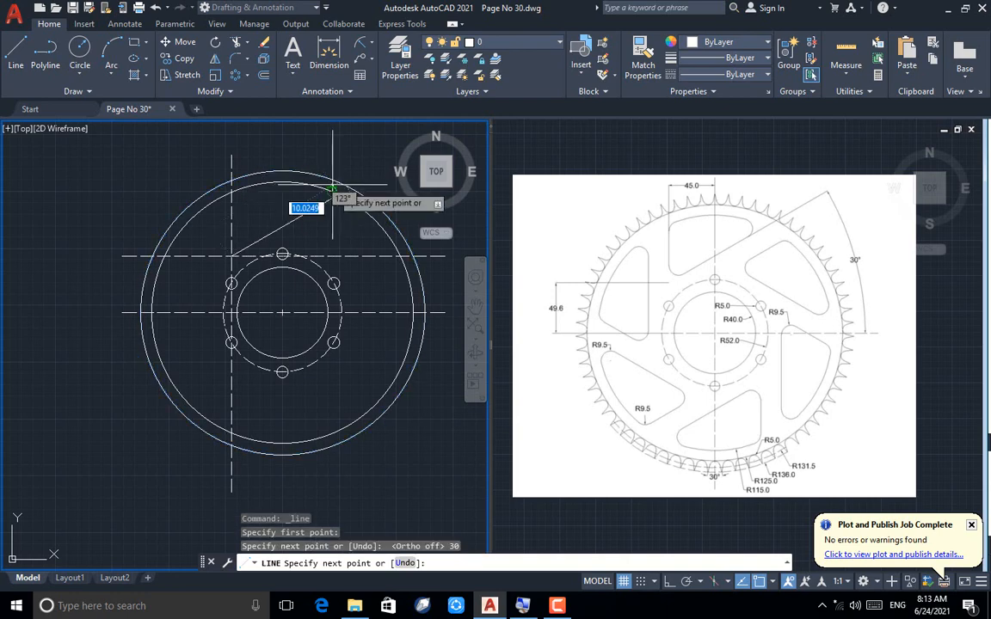
key("Return")
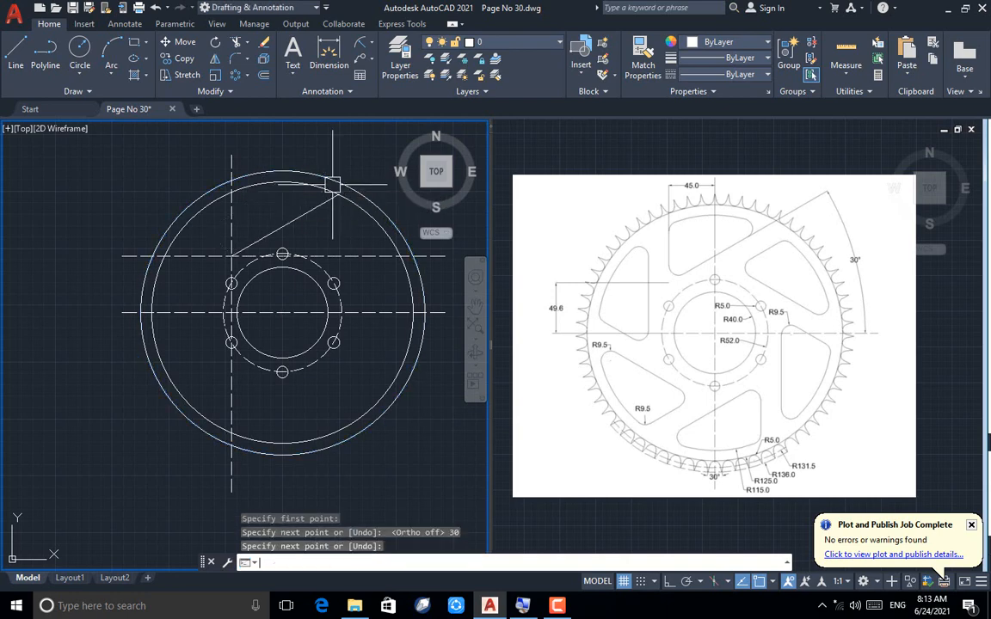
Step: Start a multiple Fillet with radius 9.5 and round the corner between the slanted line and the offset vertical line
scroll(332, 184, "up", 4)
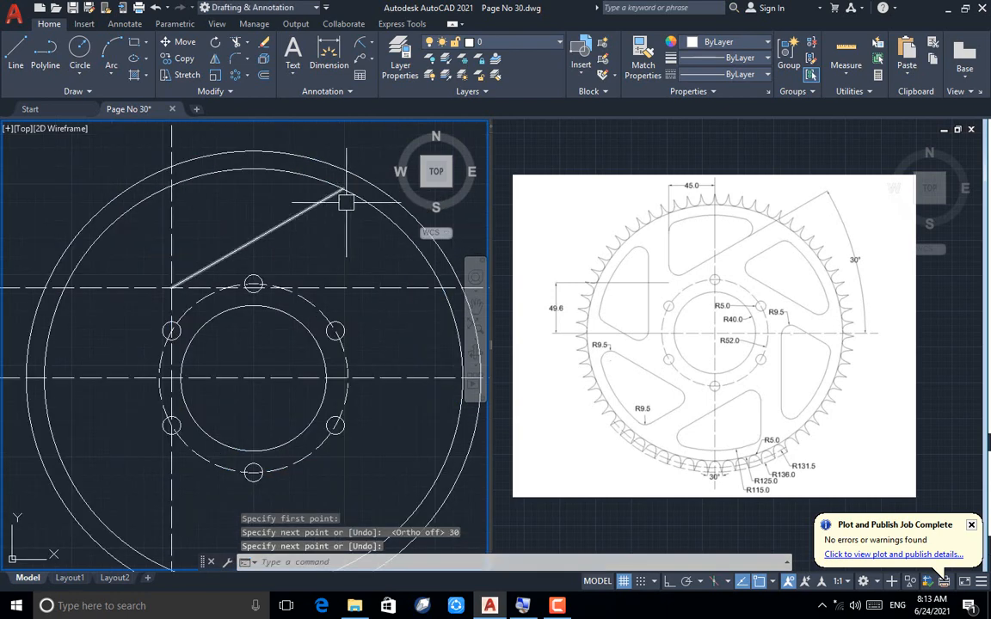
scroll(348, 202, "down", 4)
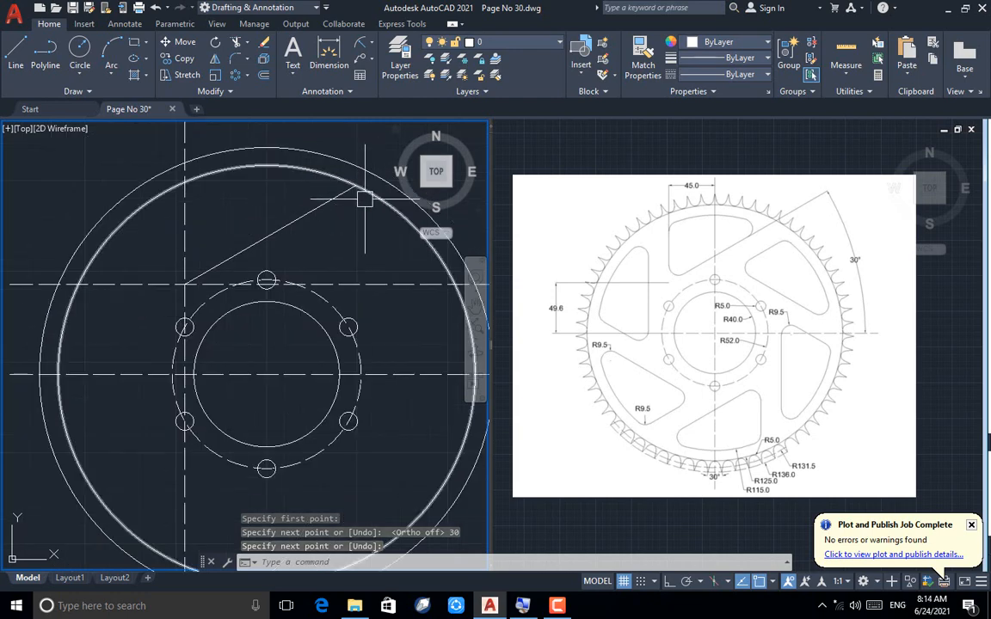
scroll(344, 227, "down", 1)
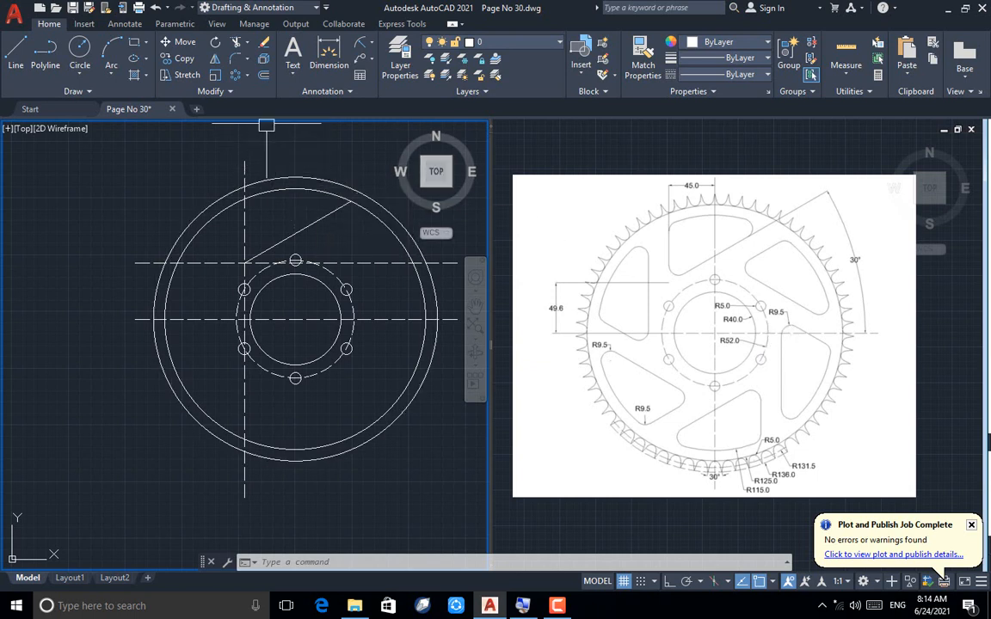
left_click(233, 65)
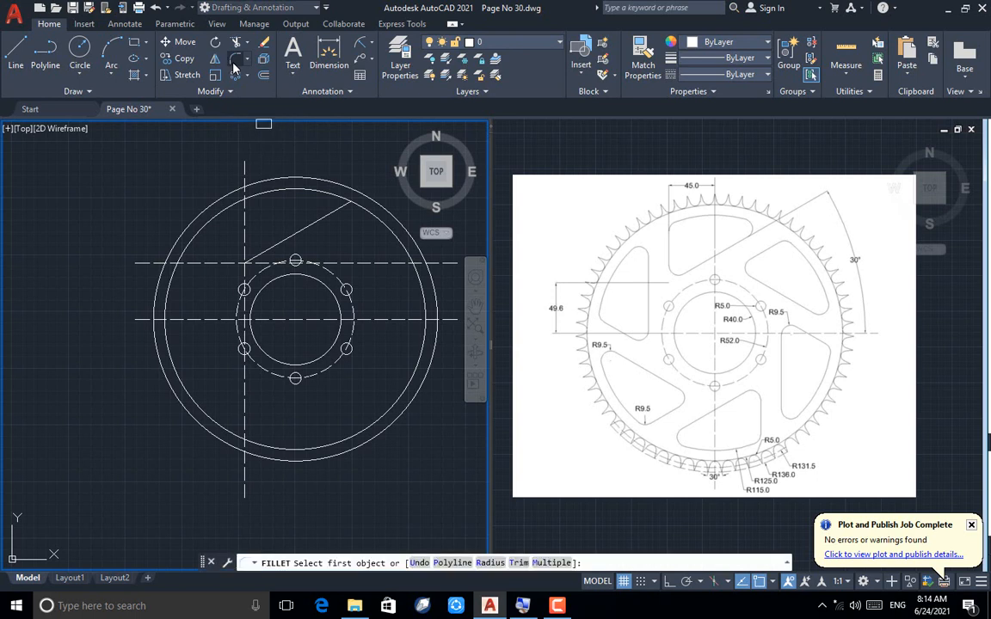
type("R")
key("Return")
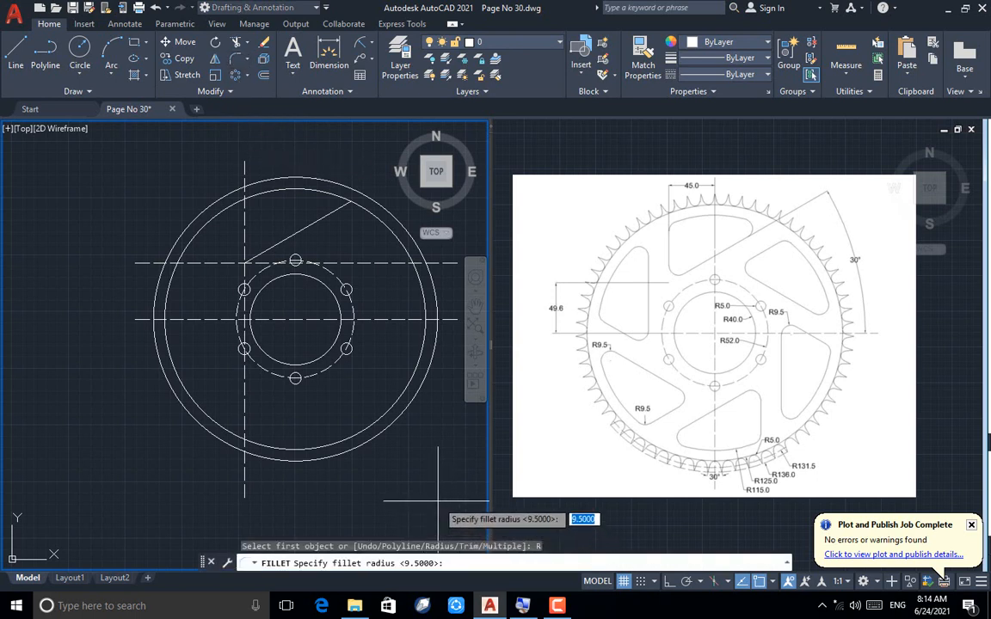
key("Return")
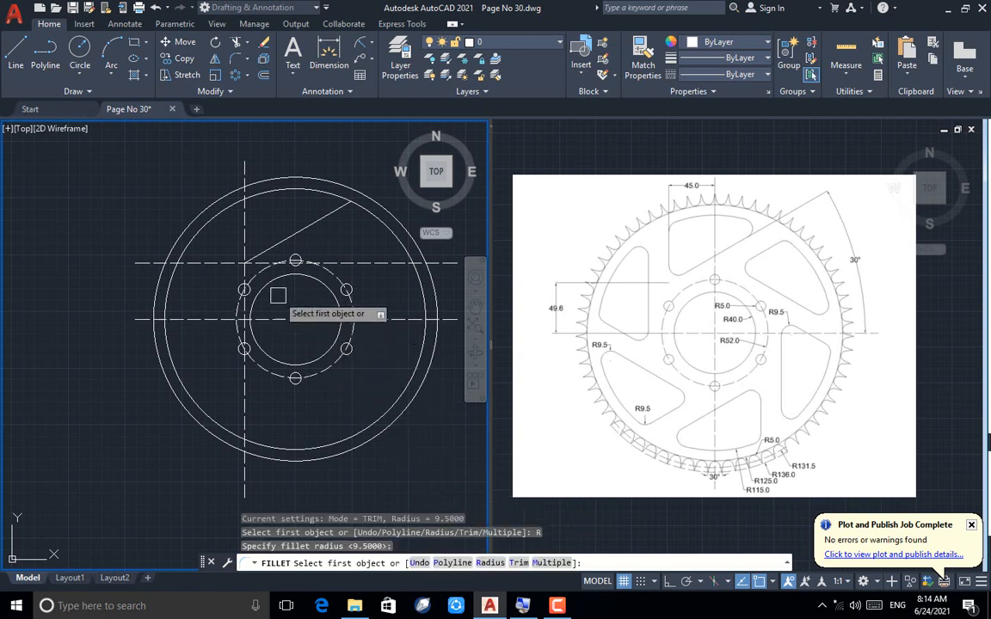
scroll(218, 249, "up", 2)
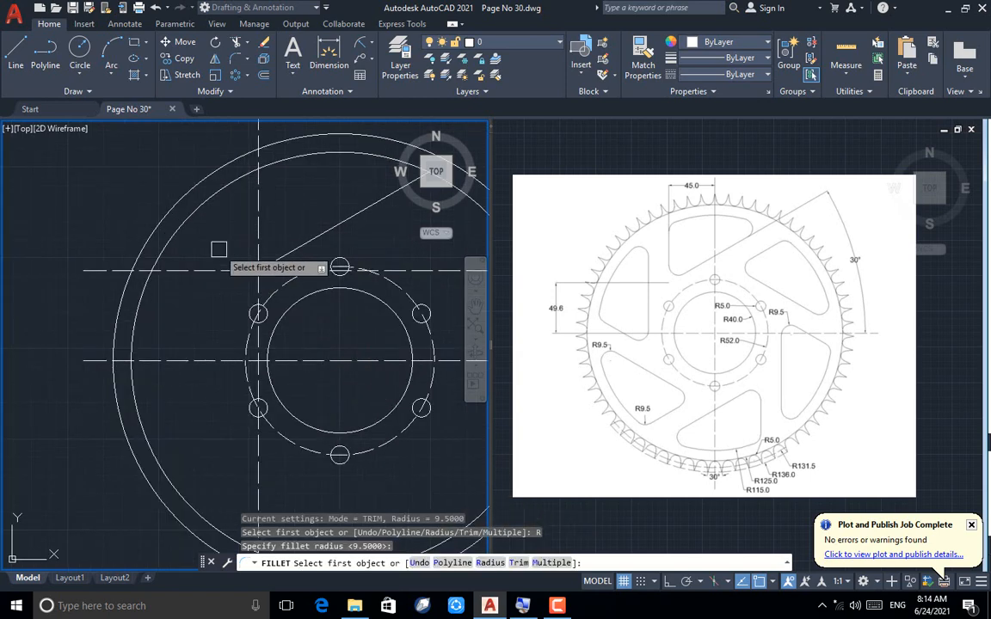
right_click(219, 250)
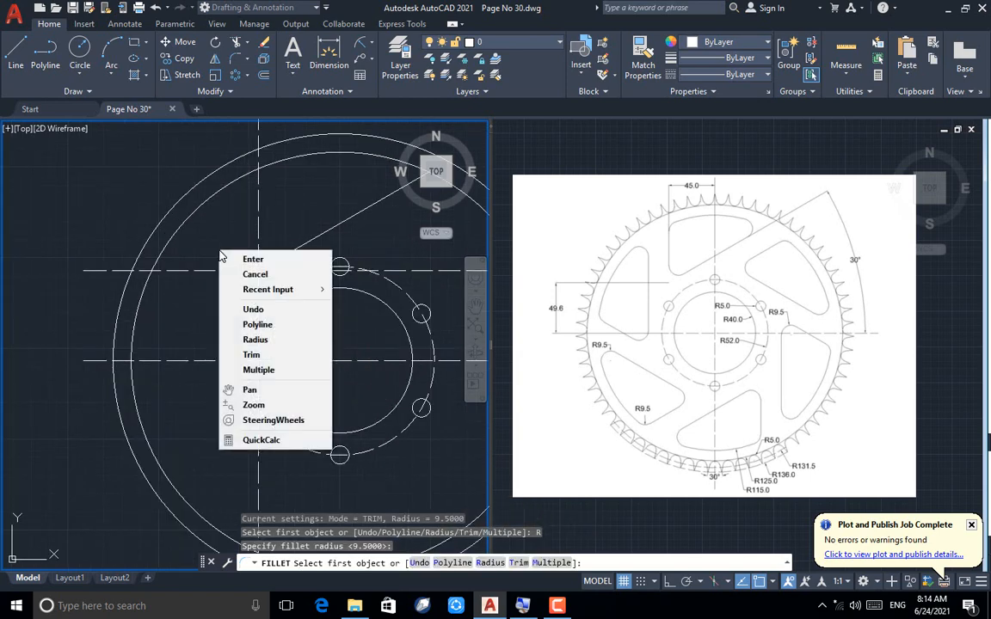
left_click(258, 370)
scroll(199, 394, "down", 2)
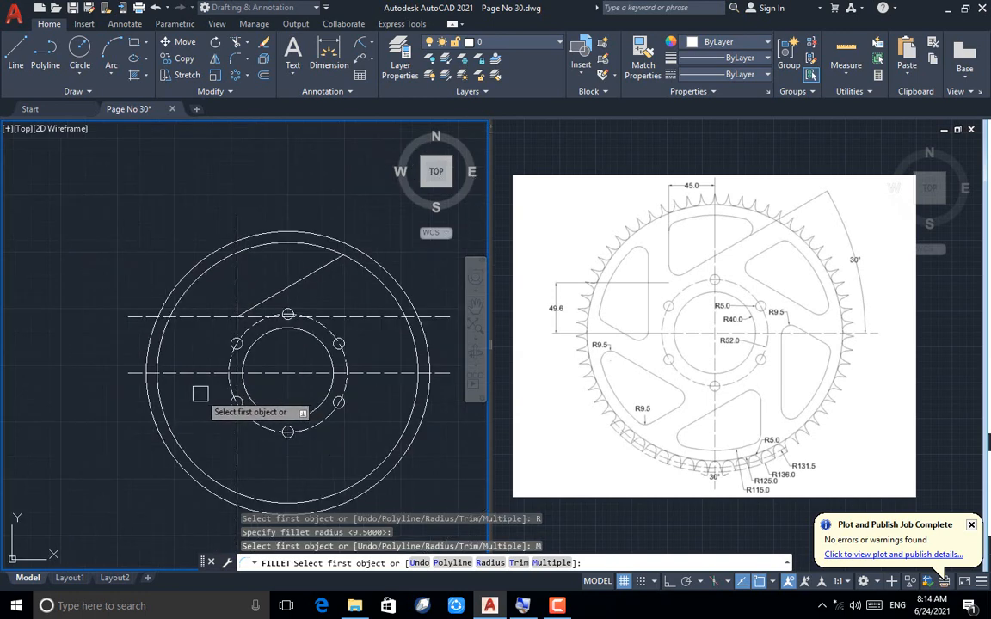
scroll(258, 308, "up", 2)
left_click(244, 307)
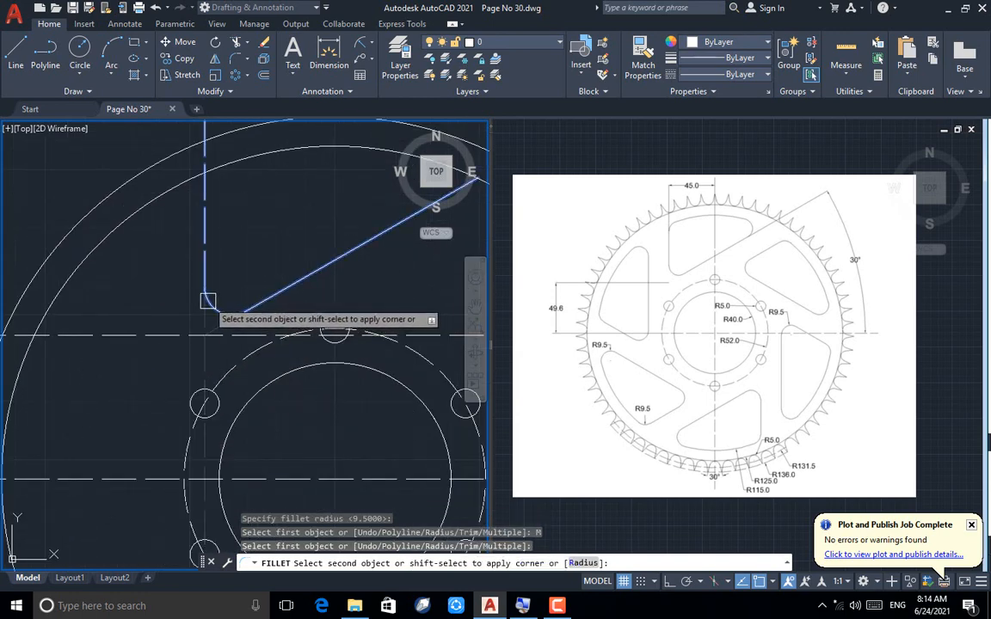
left_click(207, 301)
Step: Fillet the vertical line and the slanted line to the inner of the two outer circles with radius 9.5
scroll(177, 371, "down", 2)
left_click(198, 273)
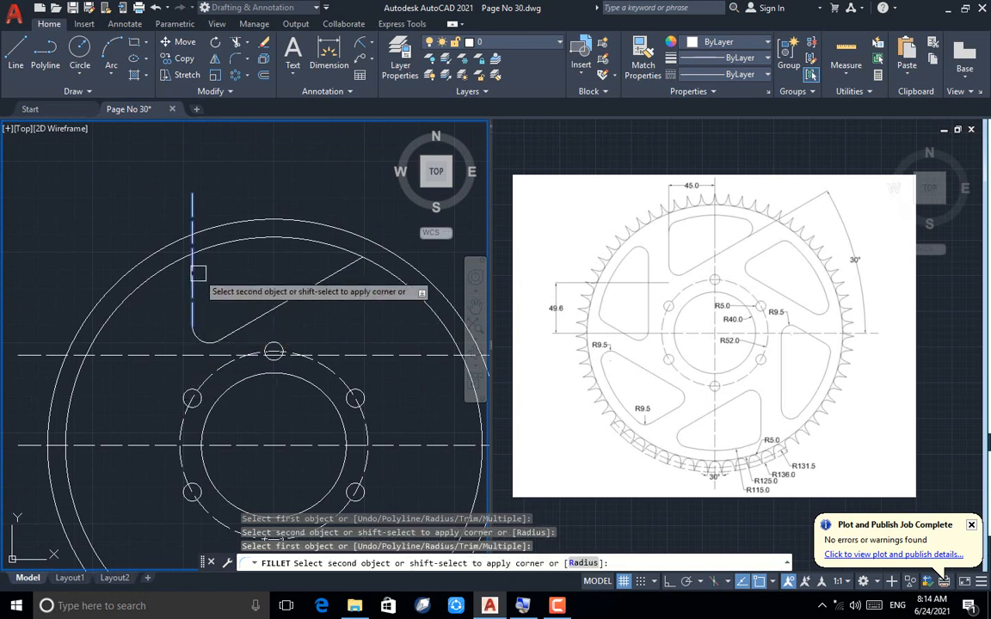
left_click(201, 249)
left_click(329, 271)
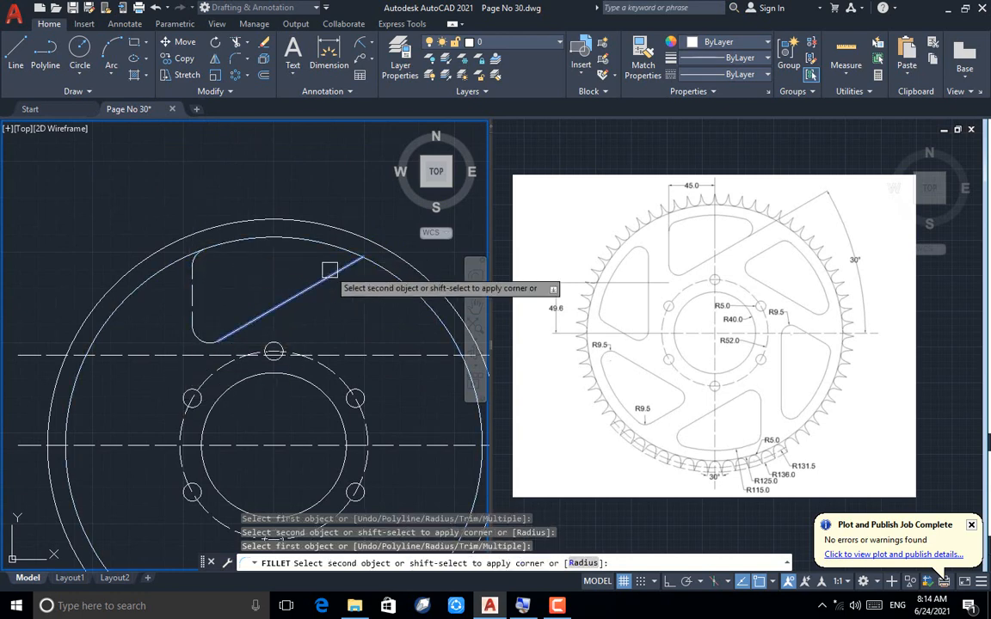
left_click(330, 248)
key("Escape")
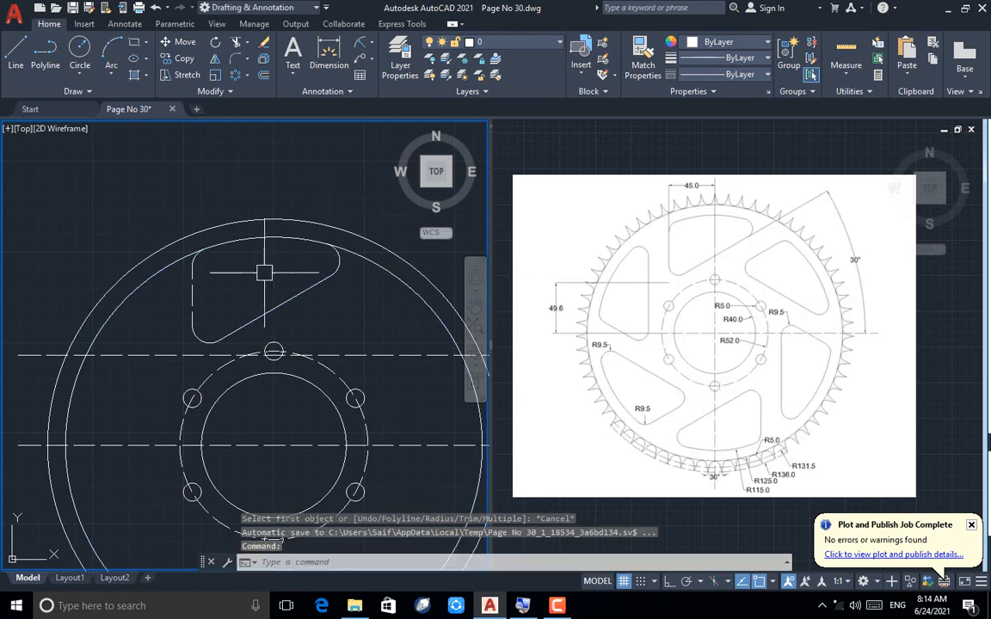
Step: Change the linetype of the cut-out's vertical edge to ByLayer
left_click(191, 315)
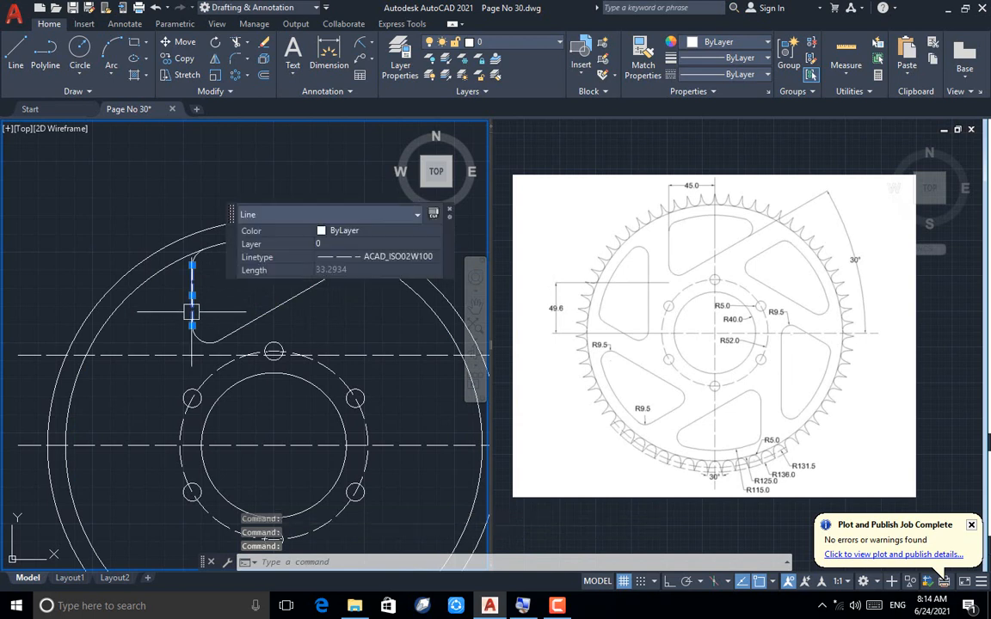
left_click(336, 259)
left_click(336, 274)
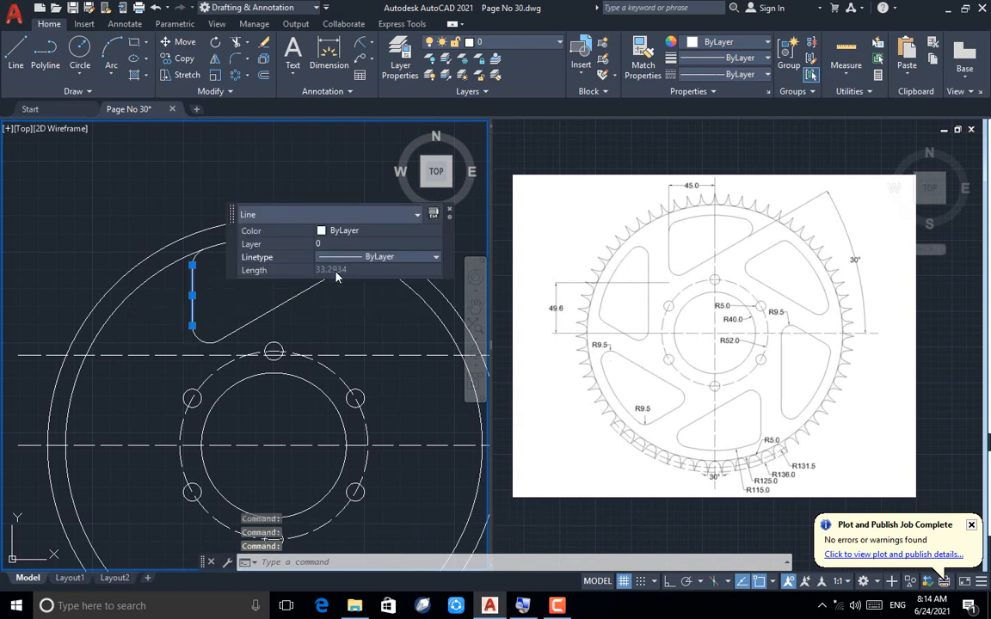
key("Escape")
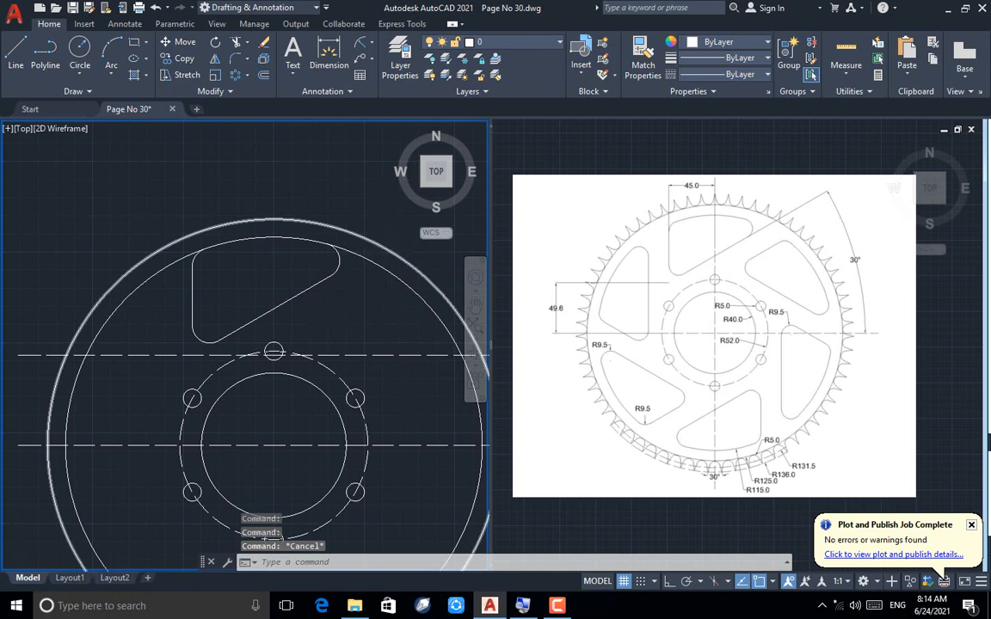
Step: Delete the dashed horizontal construction line above the horizontal centre line
middle_click_drag(261, 308, 344, 221)
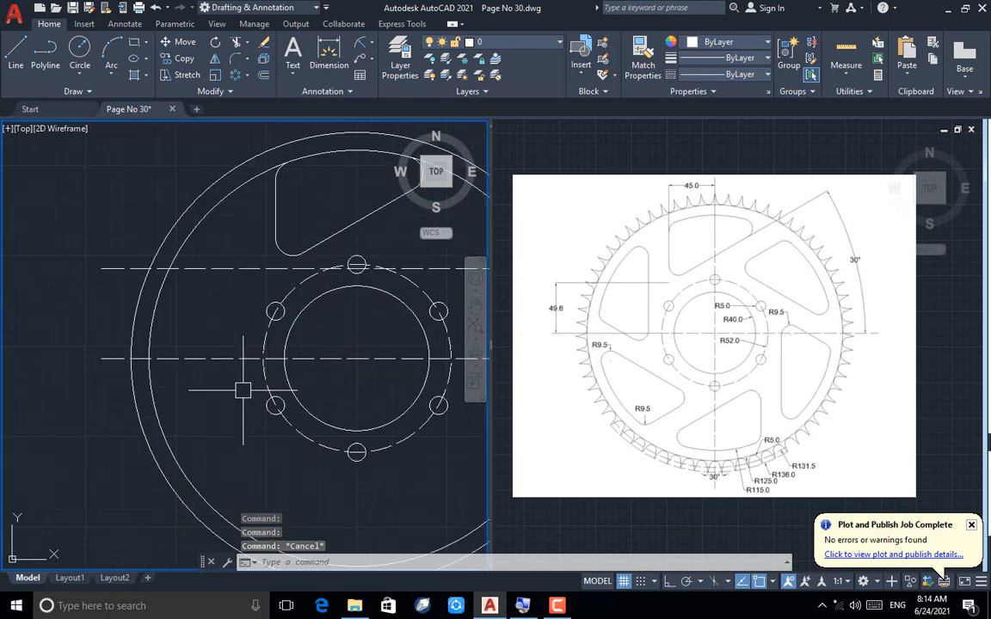
left_click(244, 252)
left_click(213, 298)
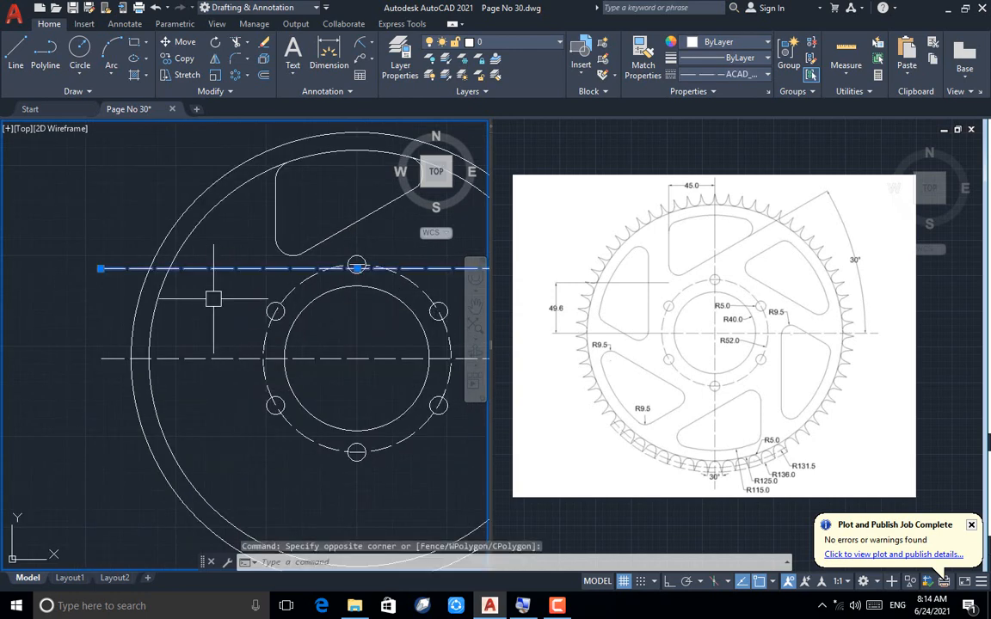
key("Delete")
Step: Join the cut-out's two straight edges and three corner arcs into a single polyline
scroll(198, 288, "down", 2)
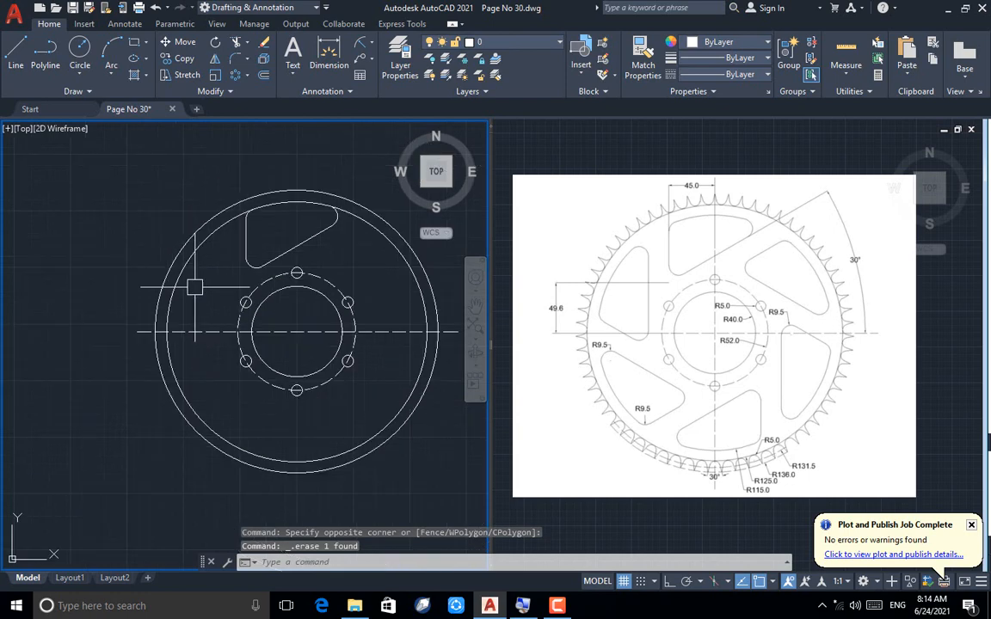
scroll(241, 219, "up", 4)
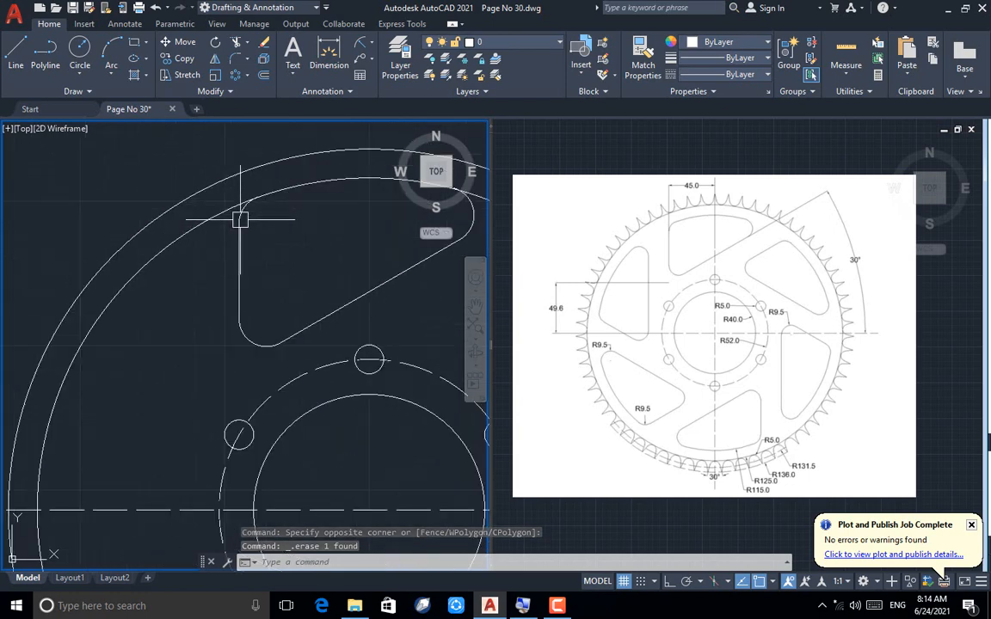
left_click(242, 204)
left_click(233, 278)
scroll(169, 272, "down", 2)
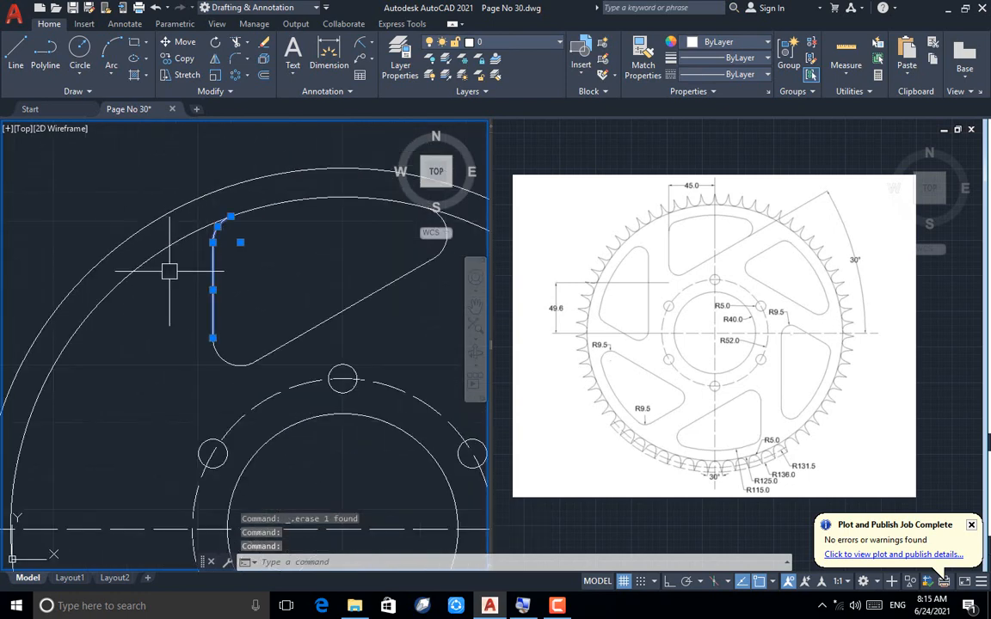
left_click(241, 364)
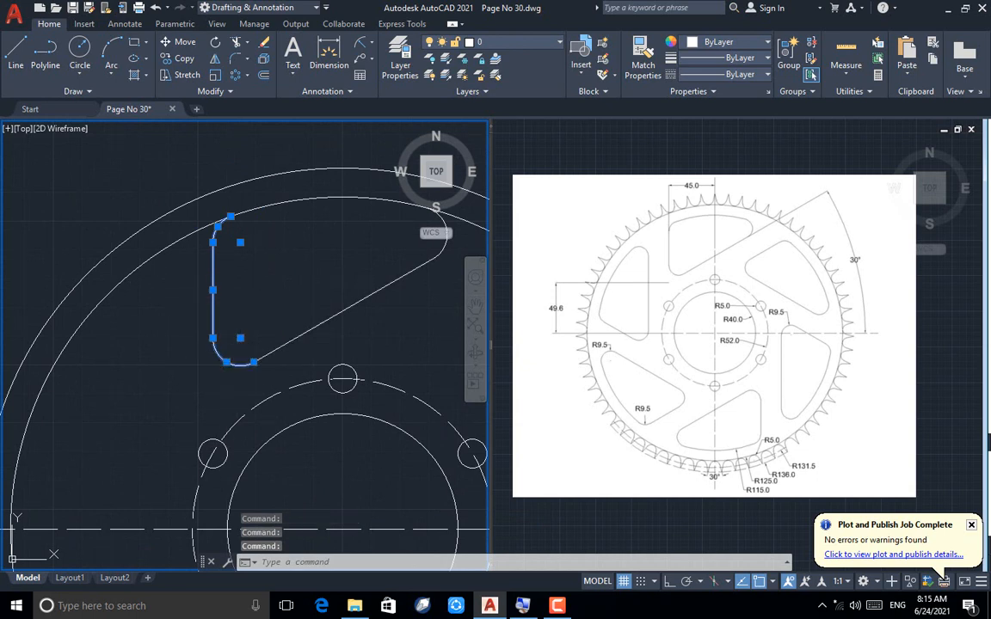
scroll(181, 367, "down", 2)
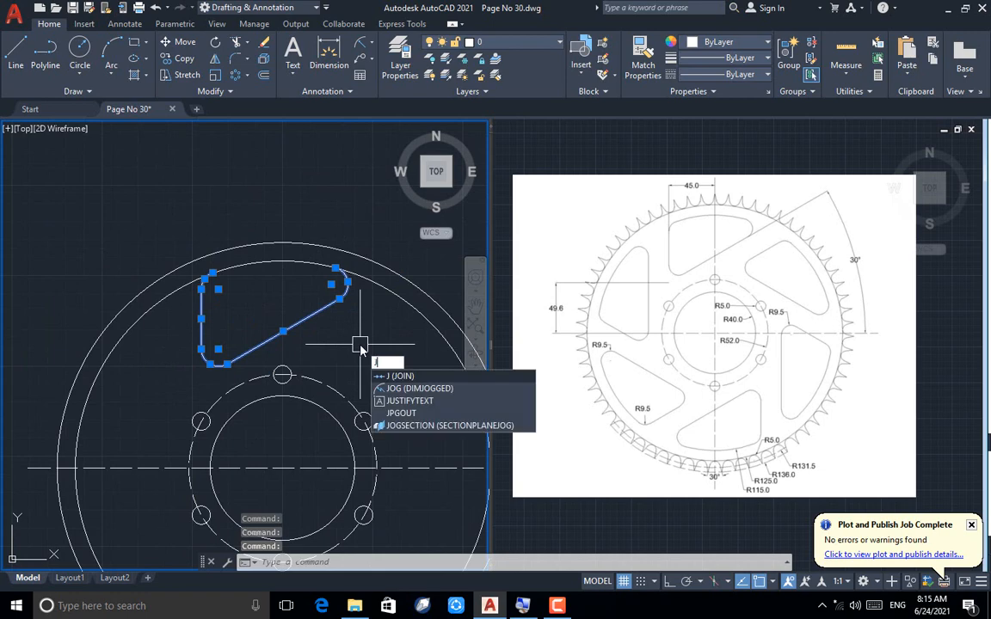
key("Return")
scroll(361, 340, "down", 4)
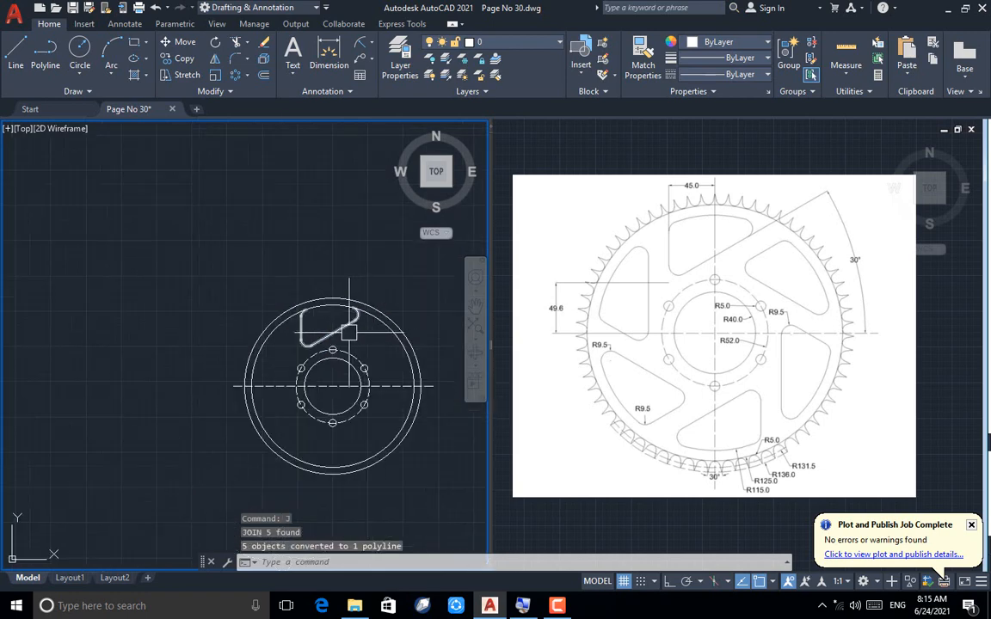
Step: Create a polar array of the joined cut-out around the sprocket's centre with 6 items filling 360 degrees
left_click(348, 333)
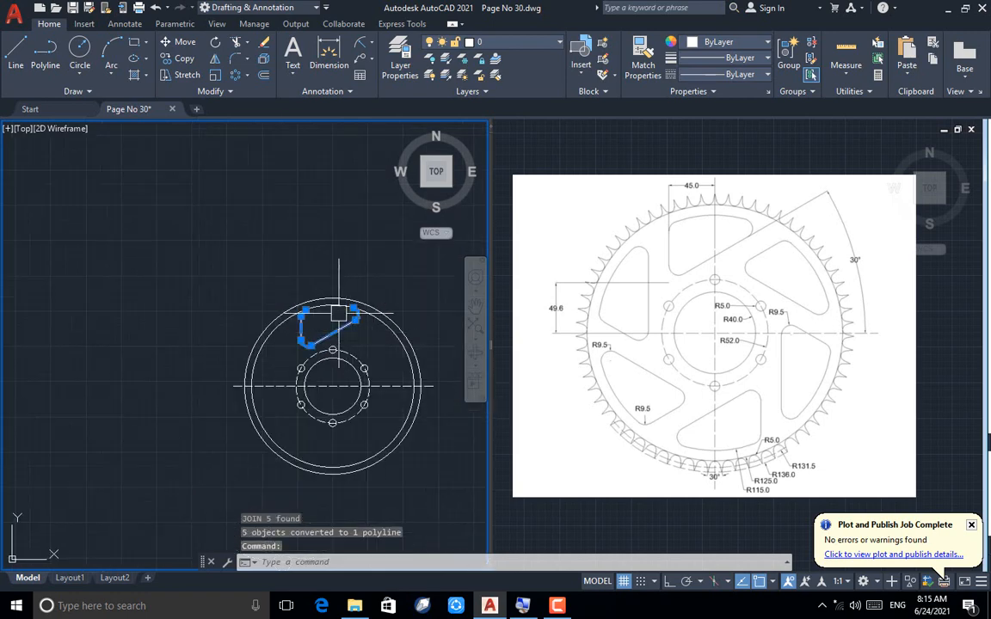
left_click(236, 76)
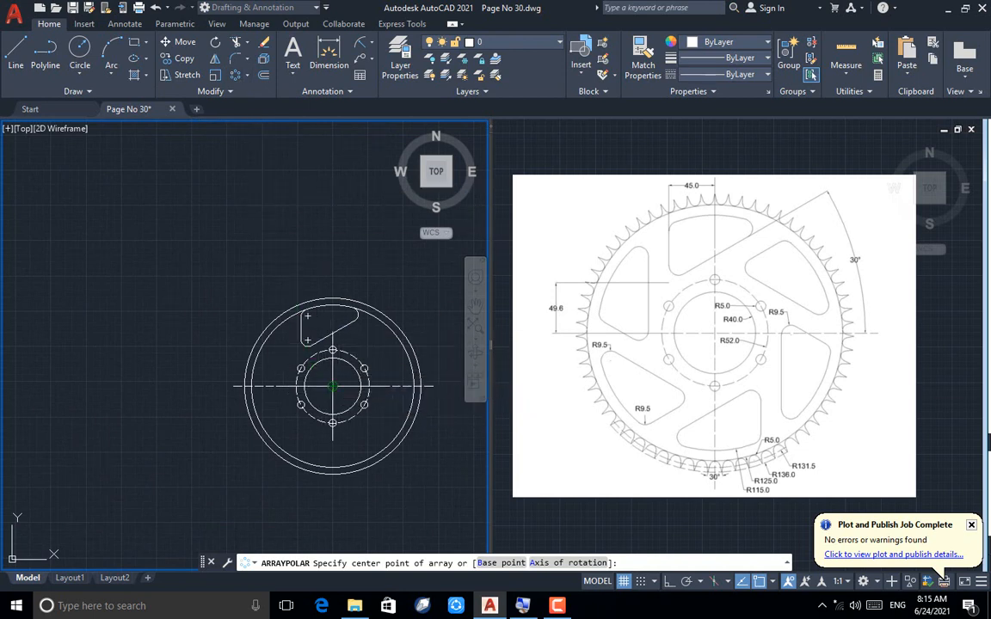
left_click(333, 386)
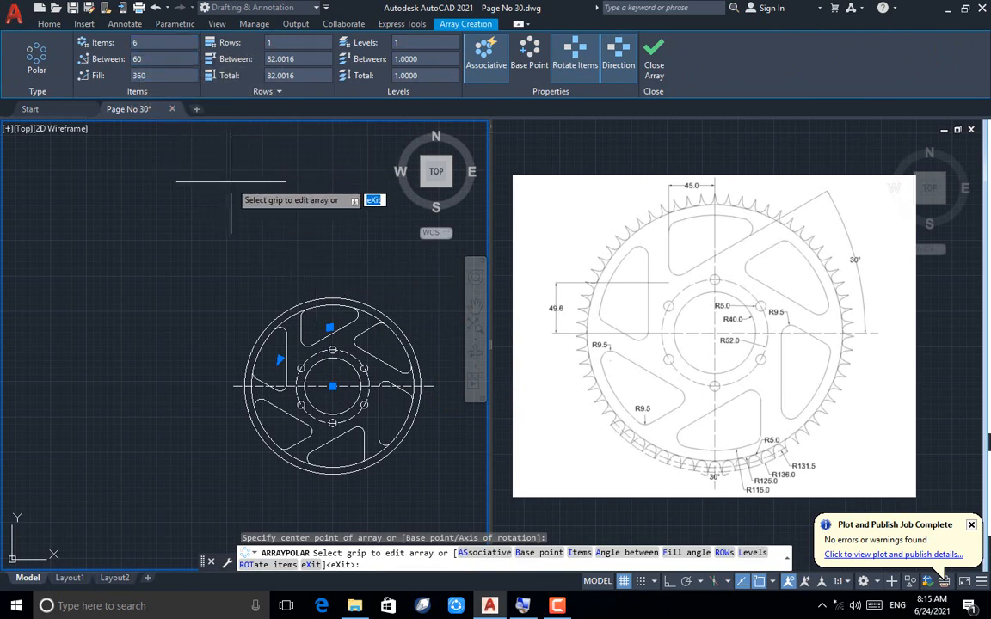
key("Escape")
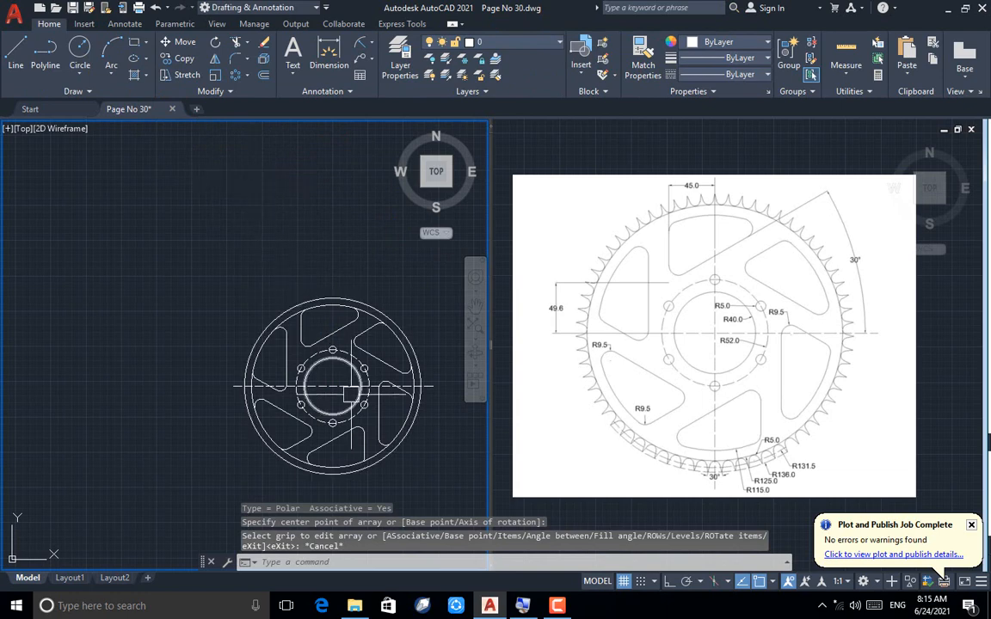
Step: Delete the long dashed horizontal centre line running across the sprocket
scroll(377, 461, "up", 3)
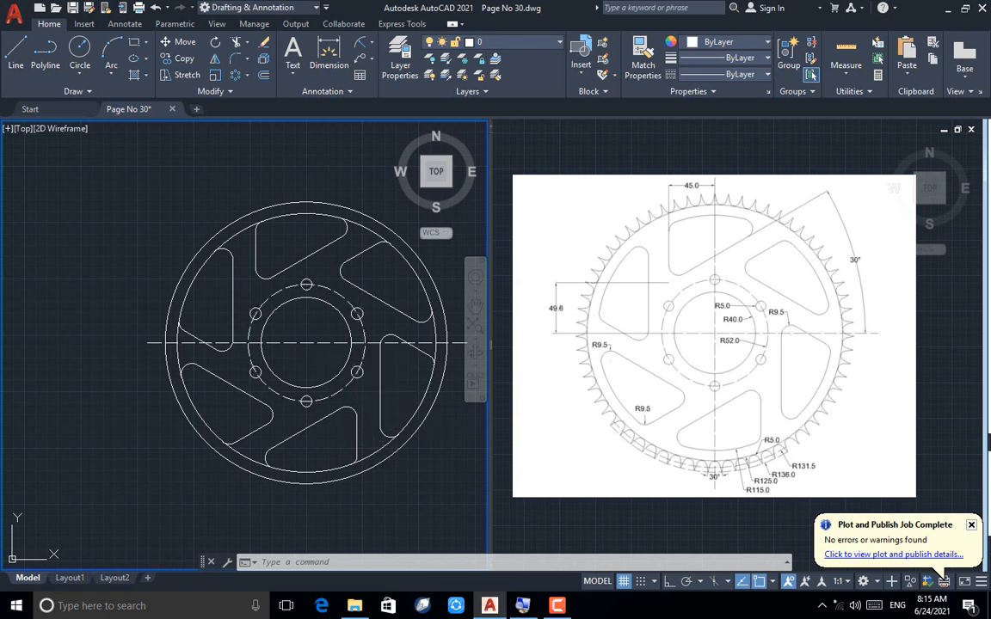
left_click(358, 343)
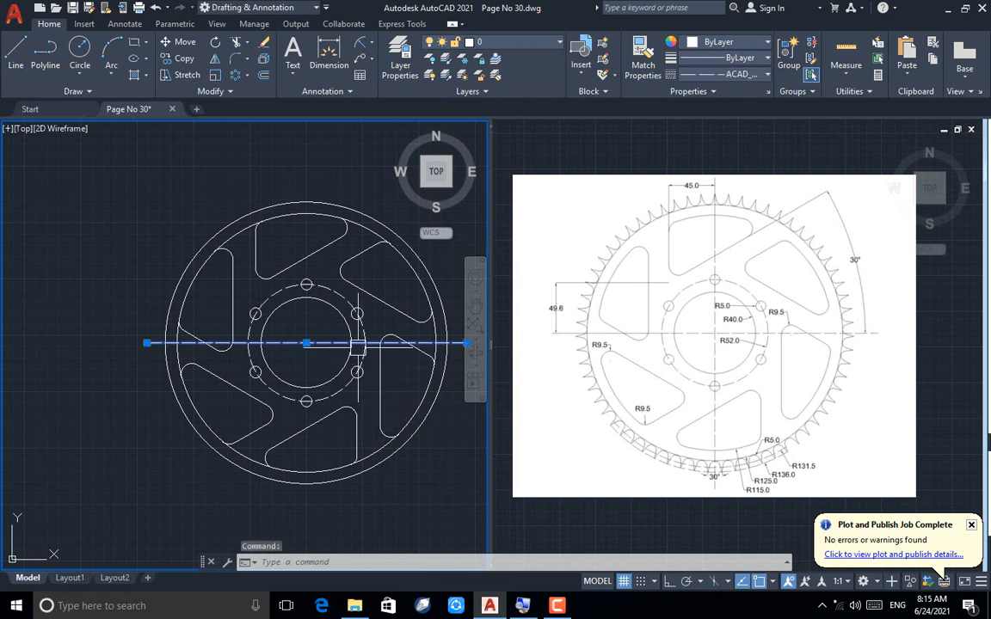
key("Delete")
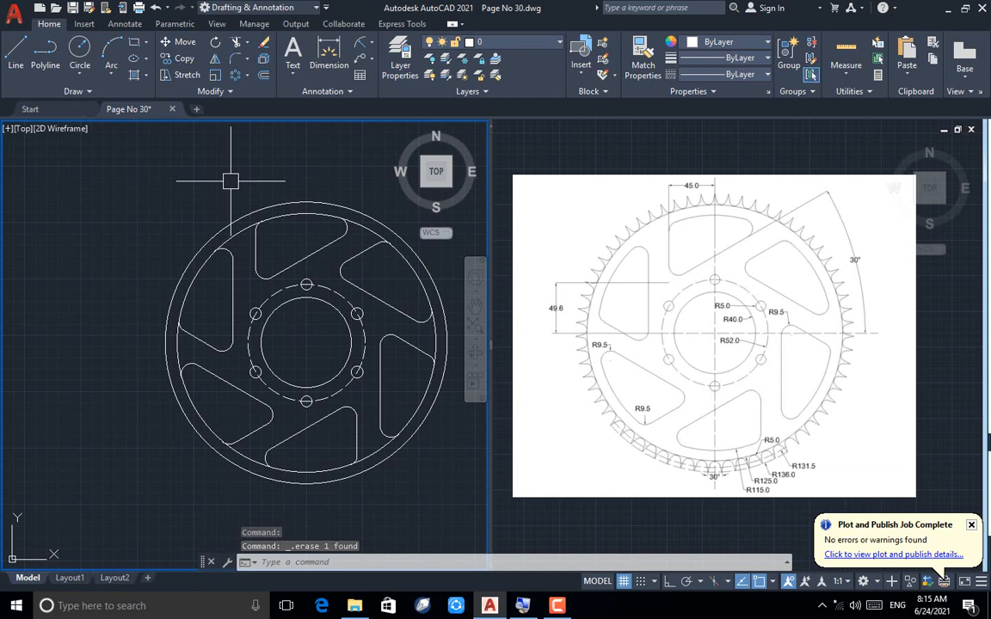
Step: Trim away the arcs of the inner of the two outer circles that lie between neighbouring cut-outs
left_click(235, 45)
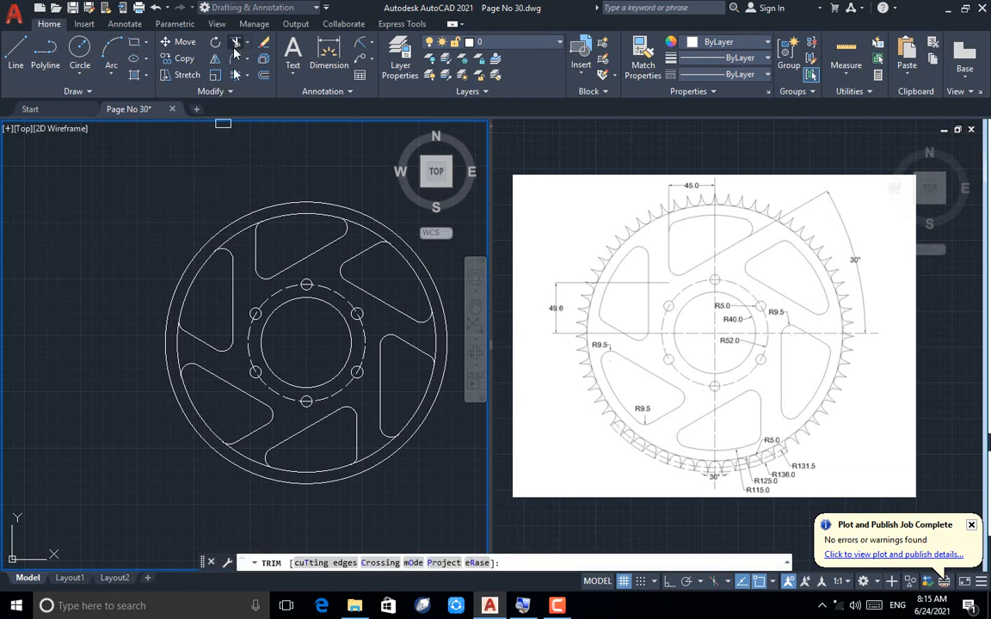
scroll(320, 212, "up", 4)
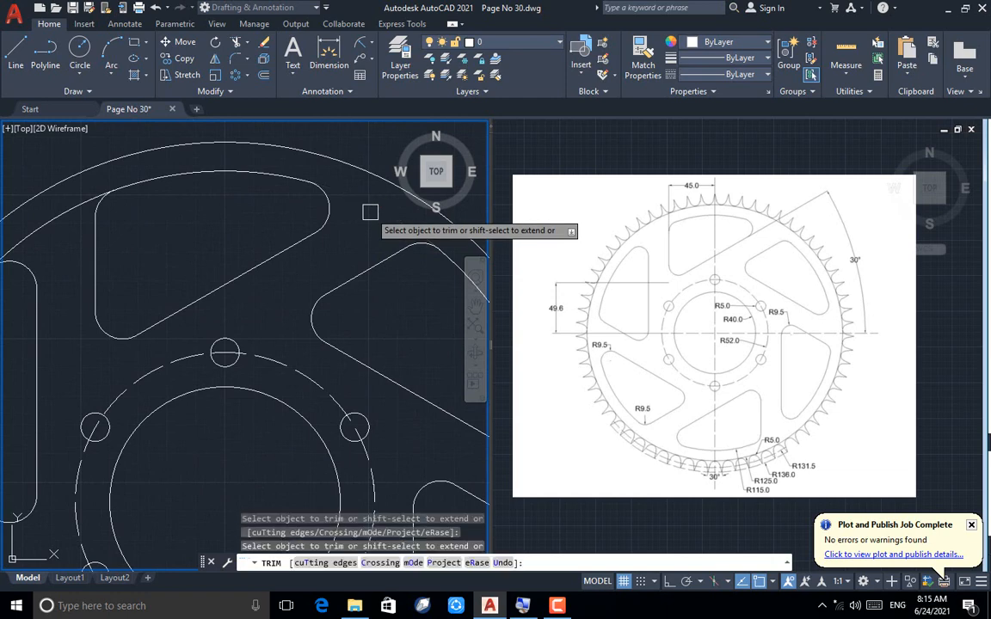
scroll(369, 212, "down", 2)
left_click(174, 227)
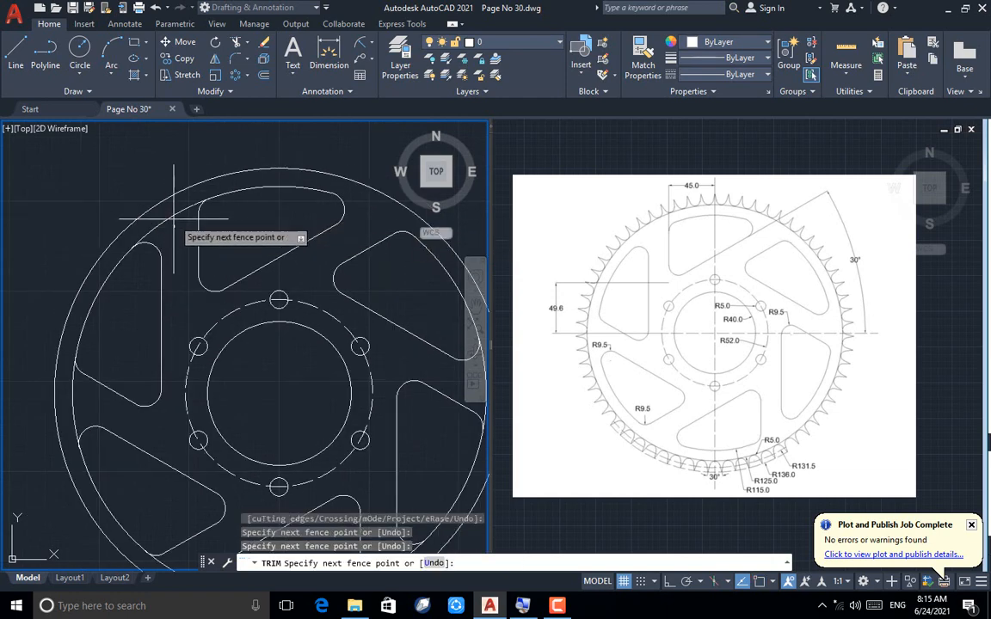
left_click(174, 217)
left_click(174, 218)
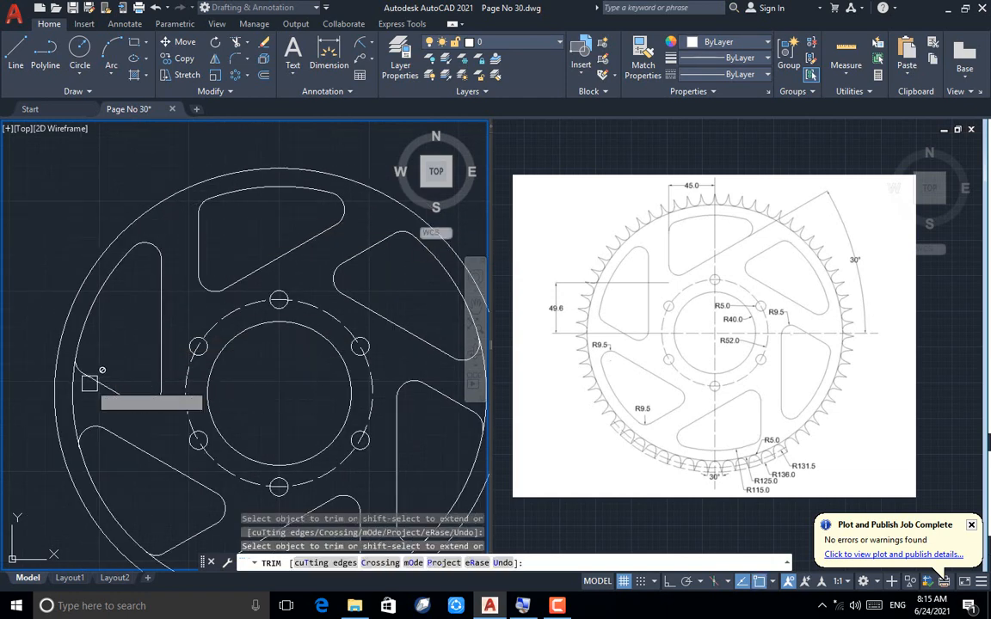
scroll(64, 266, "down", 2)
scroll(87, 402, "up", 4)
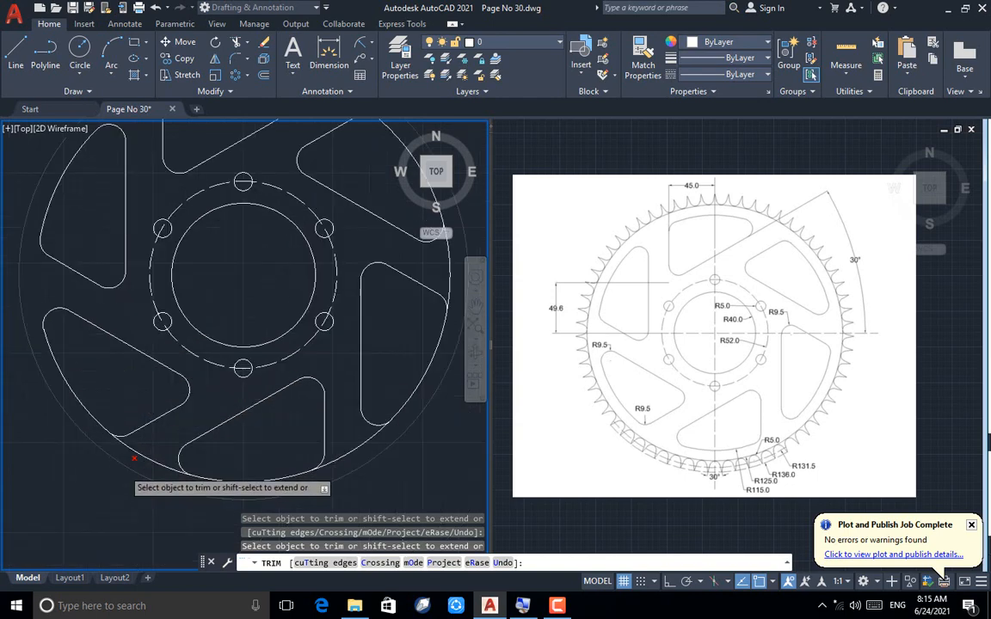
left_click(129, 421)
key("Return")
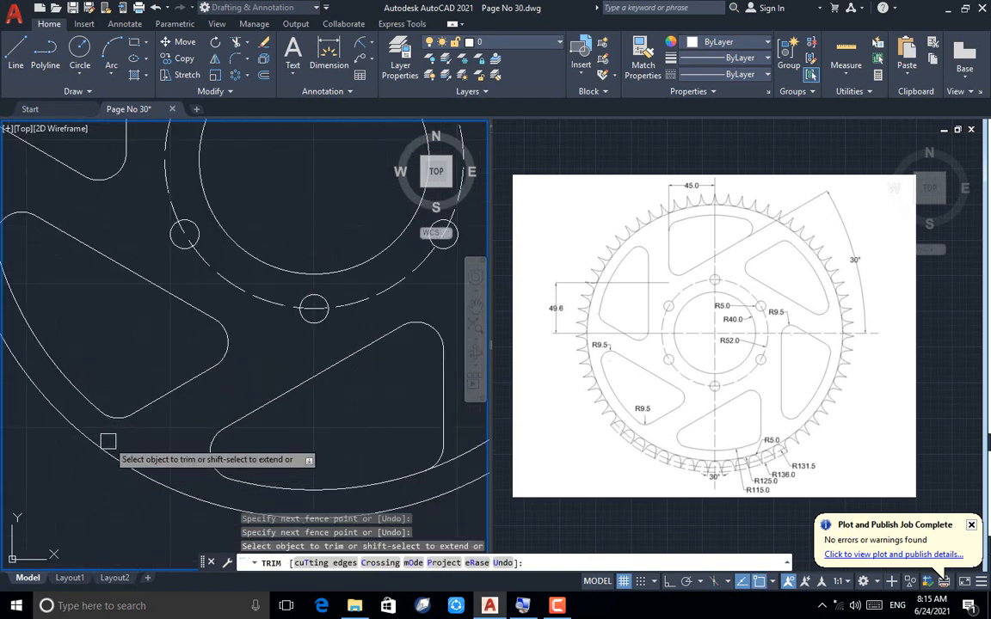
scroll(95, 434, "down", 2)
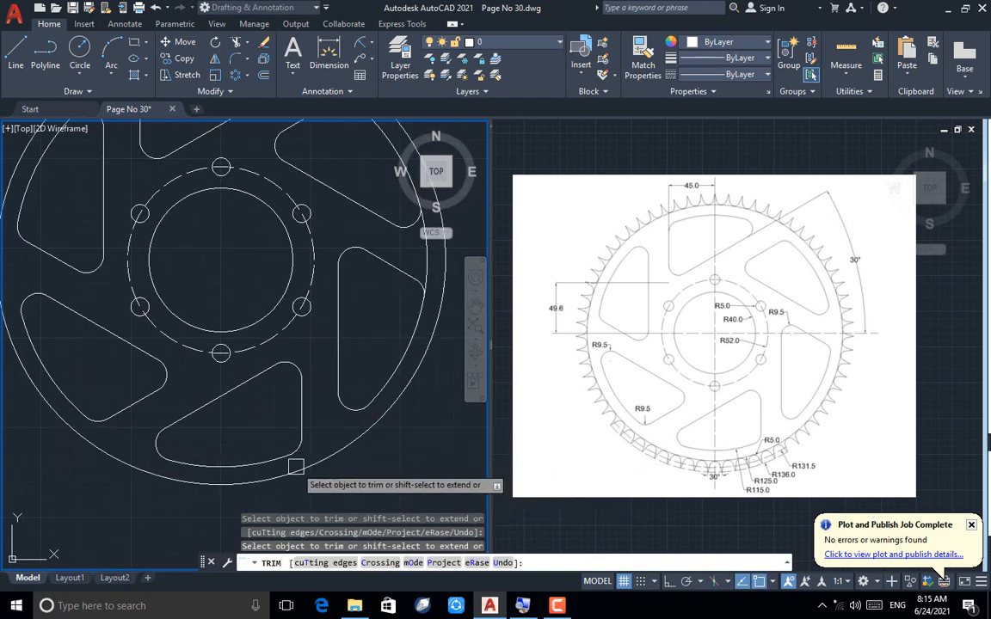
scroll(331, 430, "down", 3)
scroll(353, 375, "up", 2)
scroll(351, 379, "up", 5)
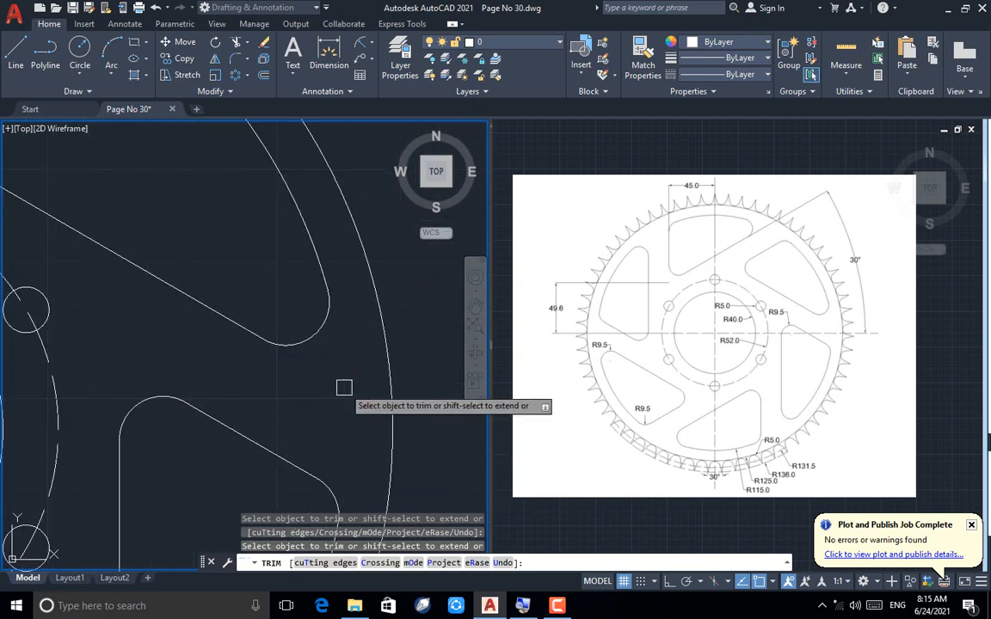
key("Escape")
Step: Draw two concentric circles with radii 131.5 and 136 around the sprocket's centre
scroll(344, 381, "down", 5)
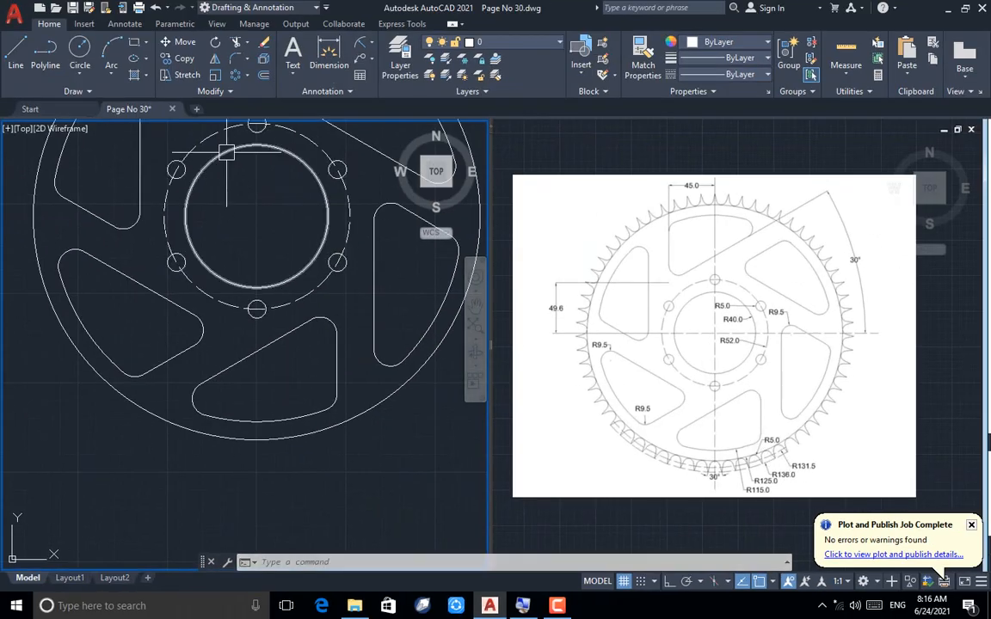
left_click(76, 59)
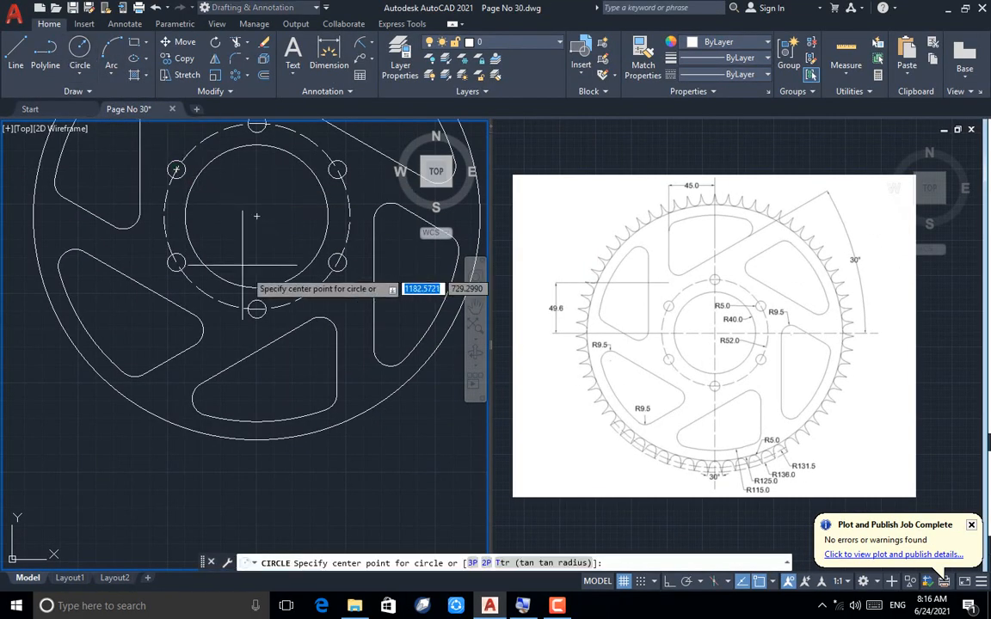
left_click(257, 216)
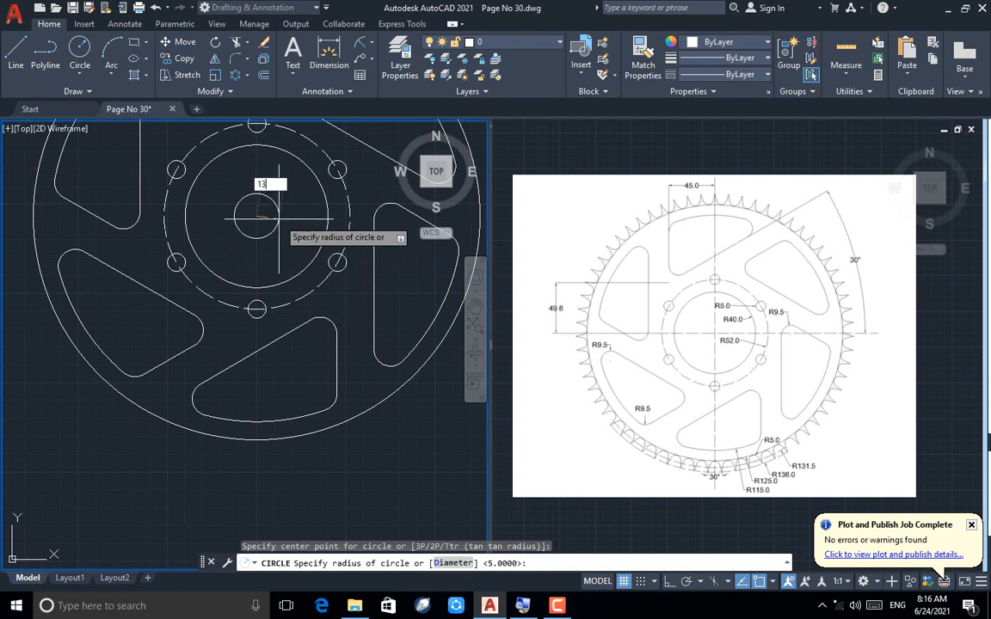
type("131.5")
key("Return")
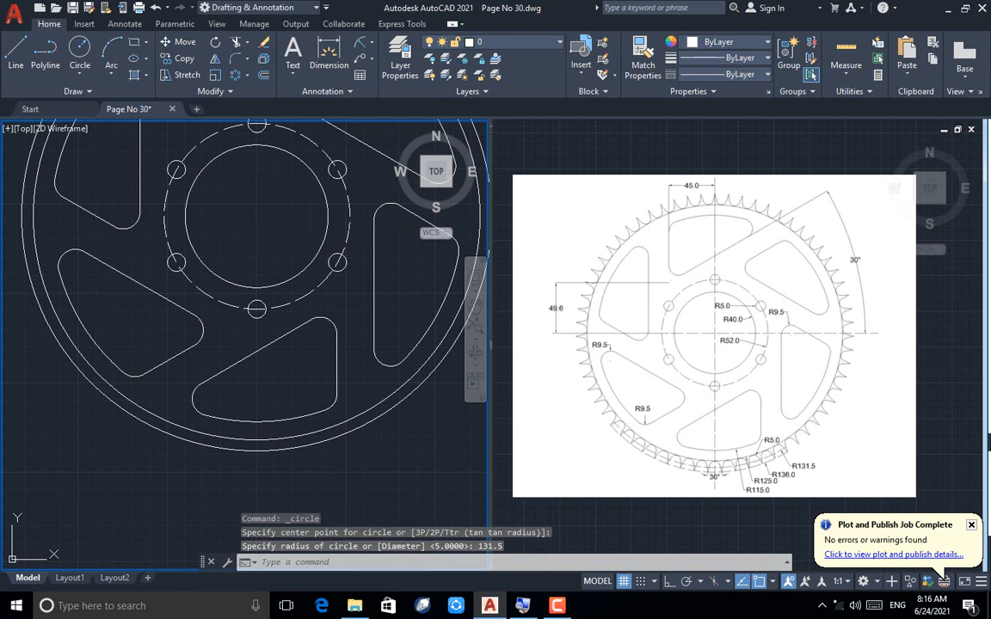
key("Return")
left_click(256, 217)
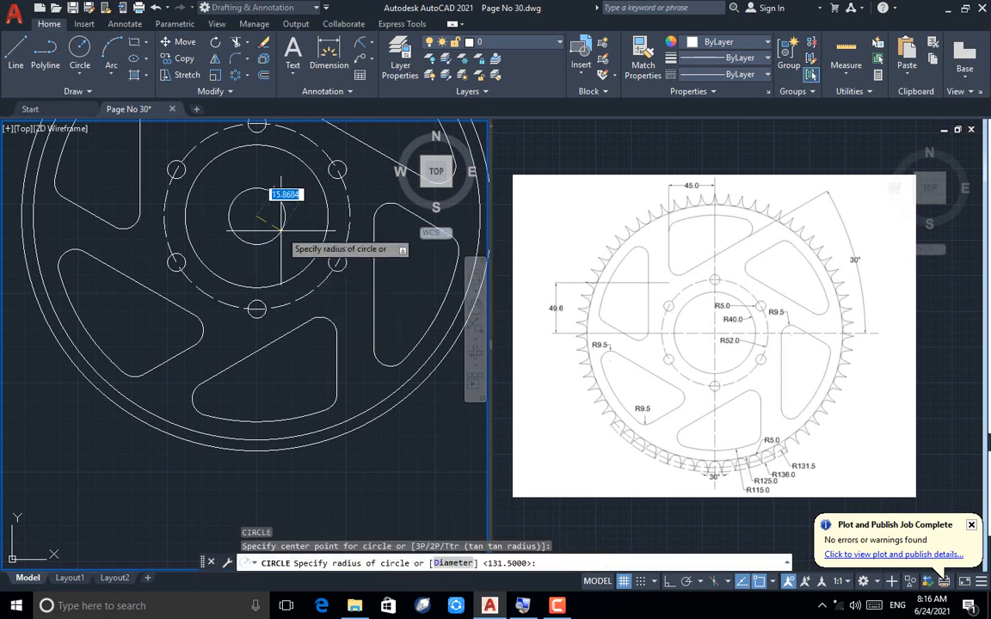
key("Escape")
Step: Draw a two-point circle of diameter 10 straight down from the bottom quadrant of the radius 125 circle
scroll(252, 498, "up", 2)
left_click(79, 75)
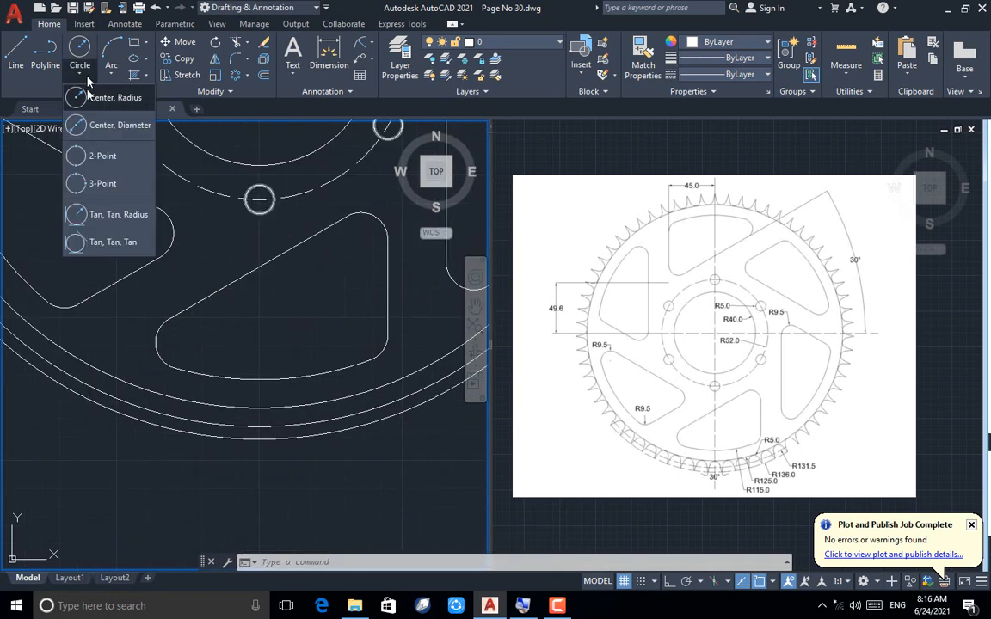
left_click(100, 157)
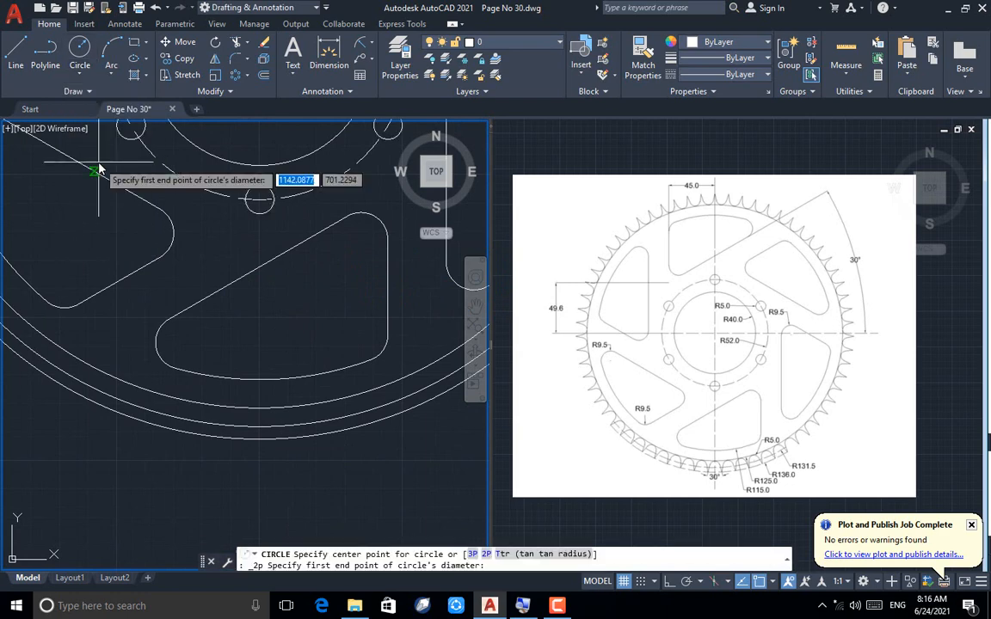
left_click(260, 407)
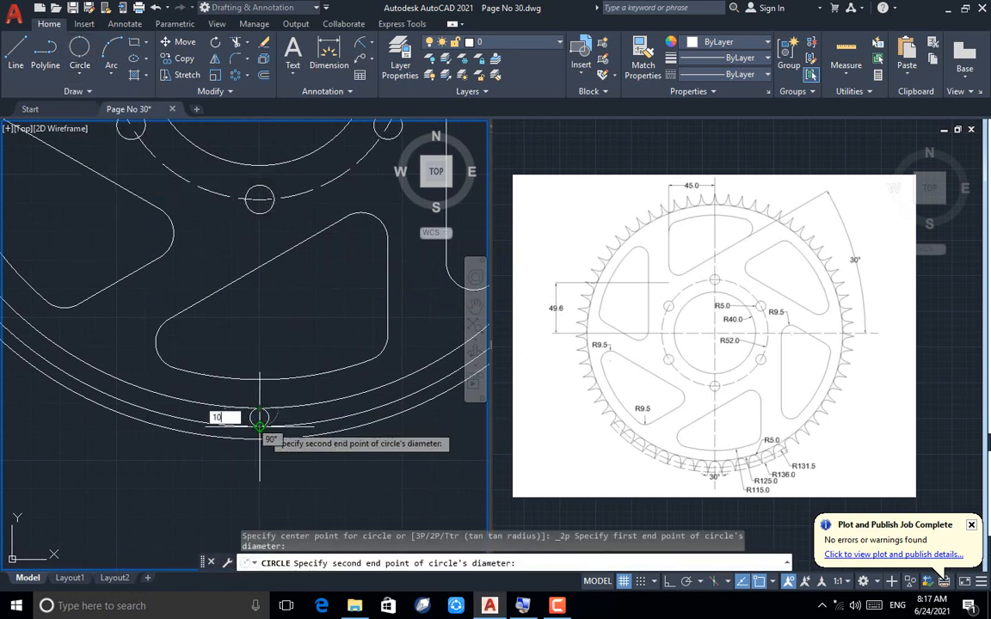
key("Return")
Step: Draw a line about 13.8 long at 255 degrees, starting from the small tooth circle's left side
type("l")
key("Return")
scroll(254, 379, "up", 3)
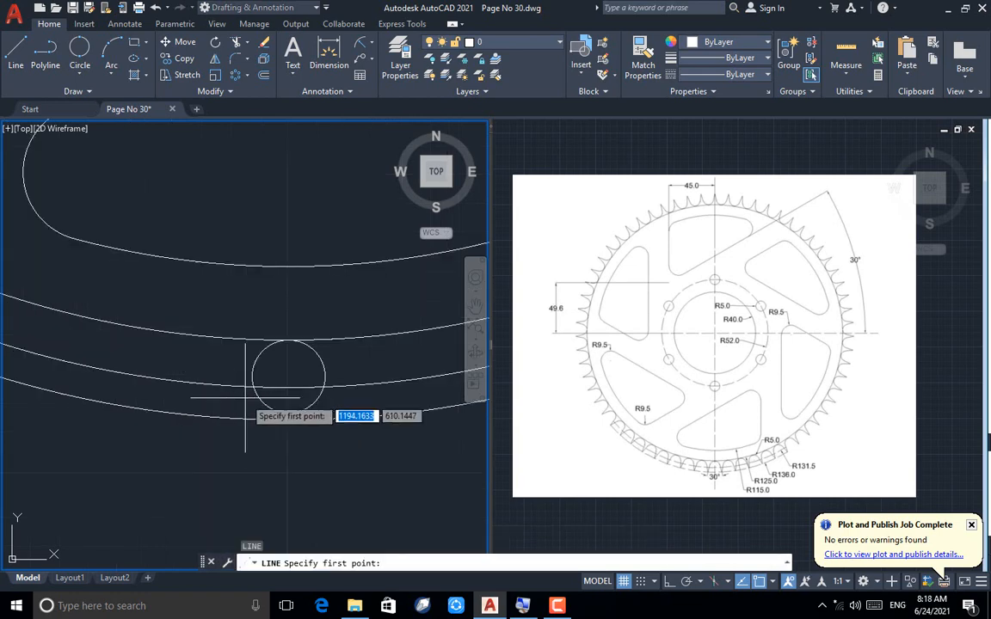
scroll(252, 377, "up", 2)
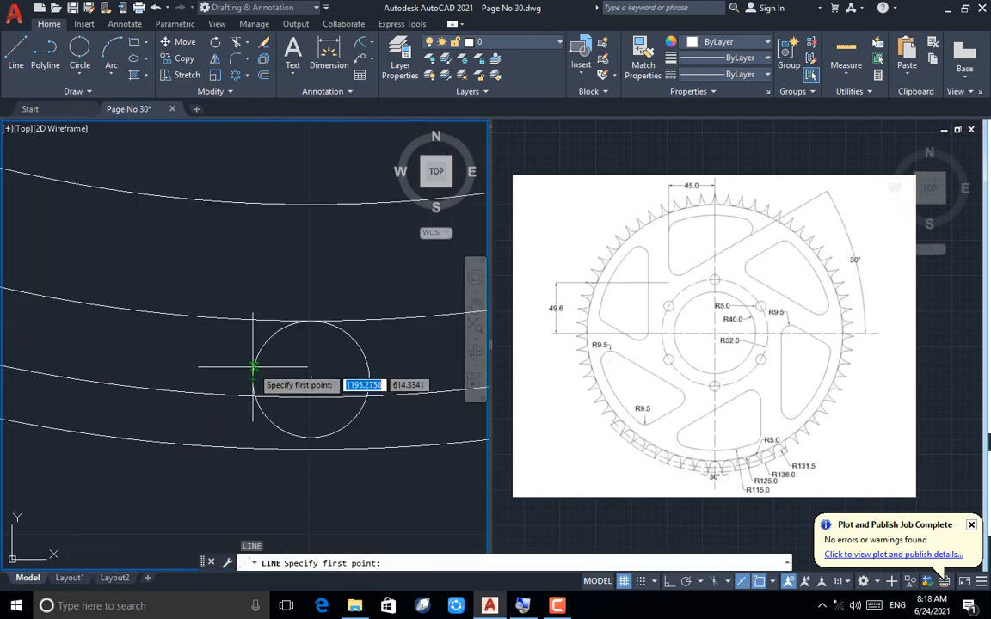
left_click(253, 370)
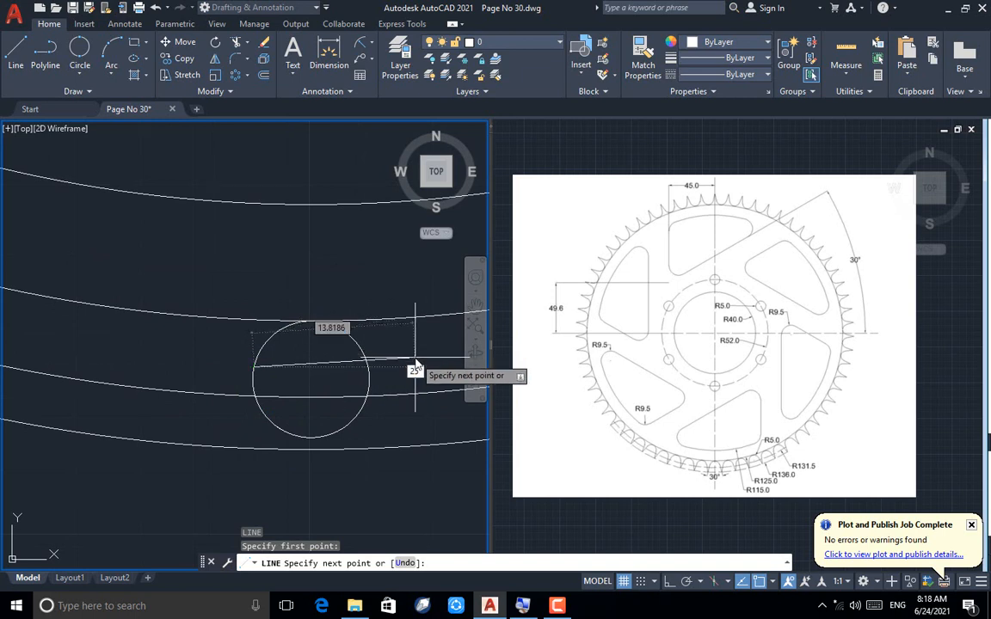
key("Return")
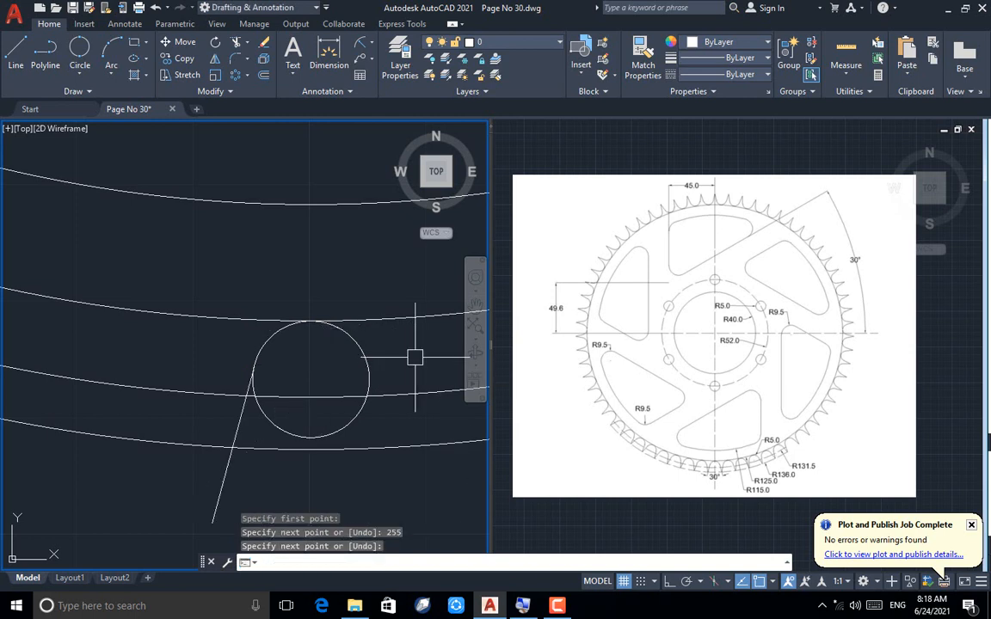
key("Escape")
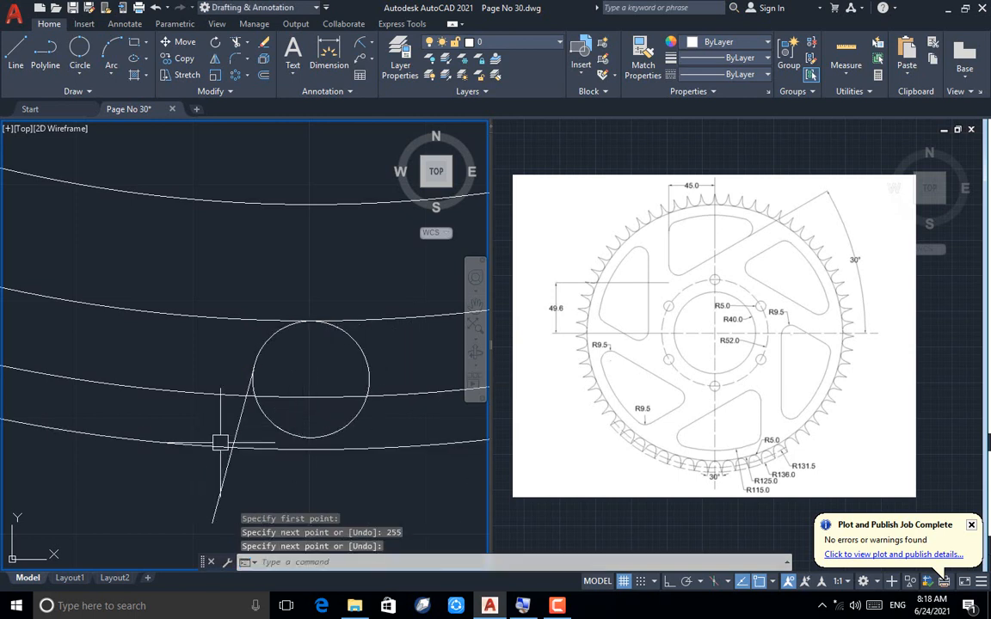
Step: Mirror the slanted tooth line about the small circle's vertical axis, keeping the original line
left_click(216, 59)
left_click(233, 435)
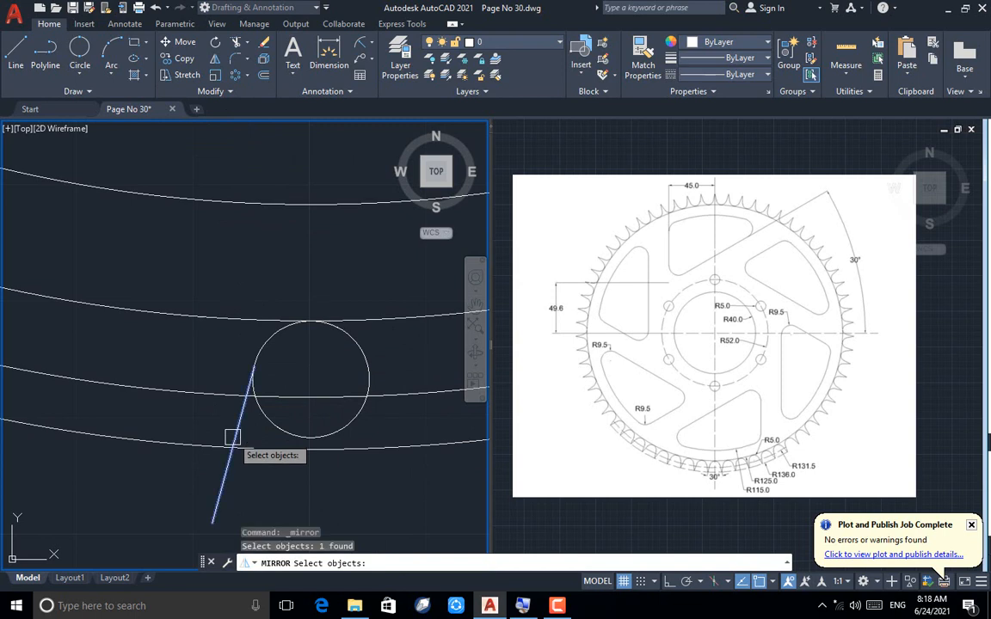
key("Return")
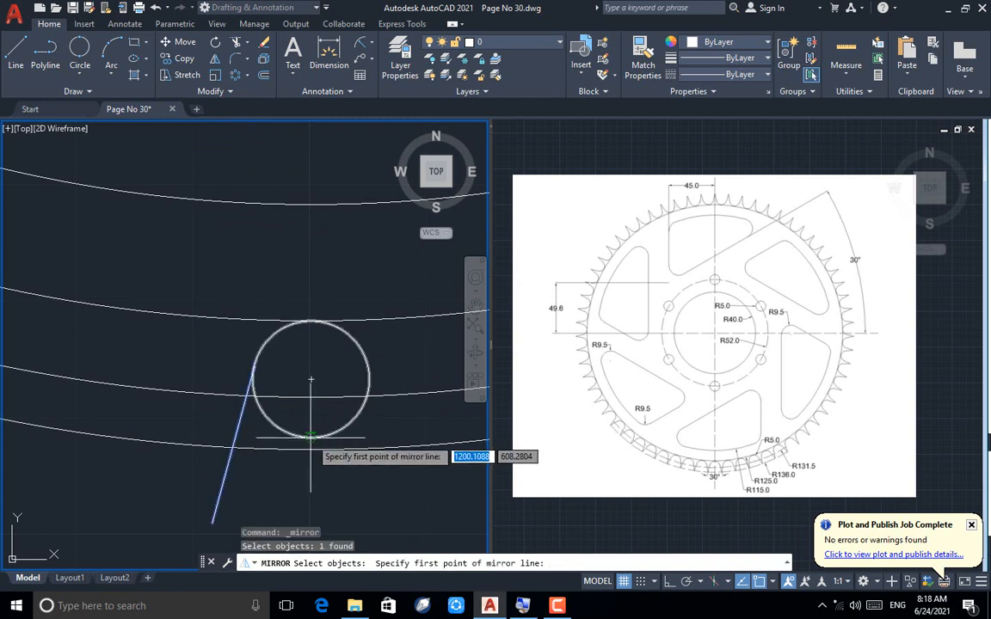
left_click(311, 380)
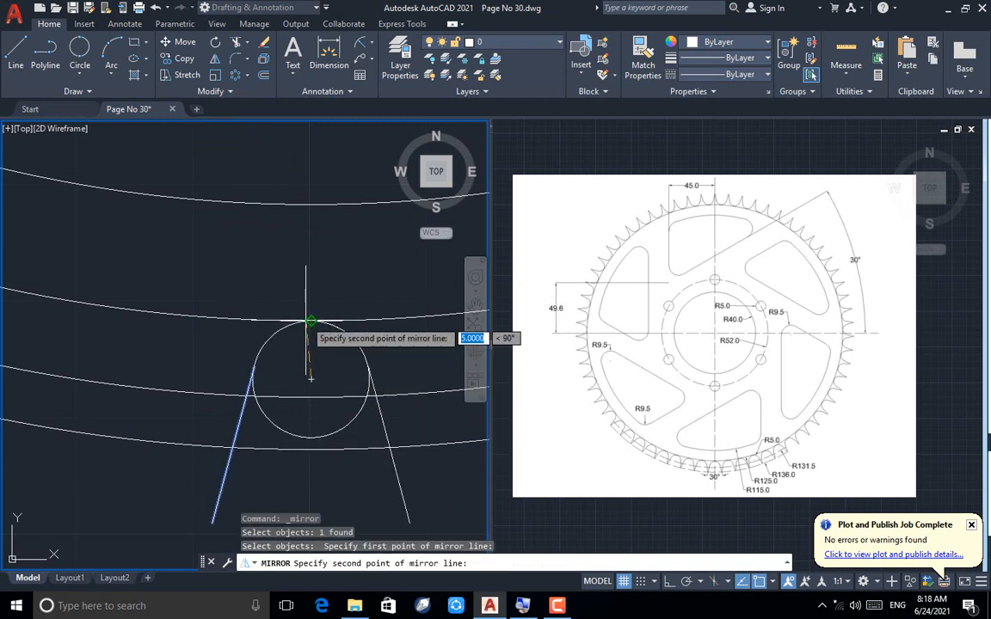
left_click(311, 324)
key("Return")
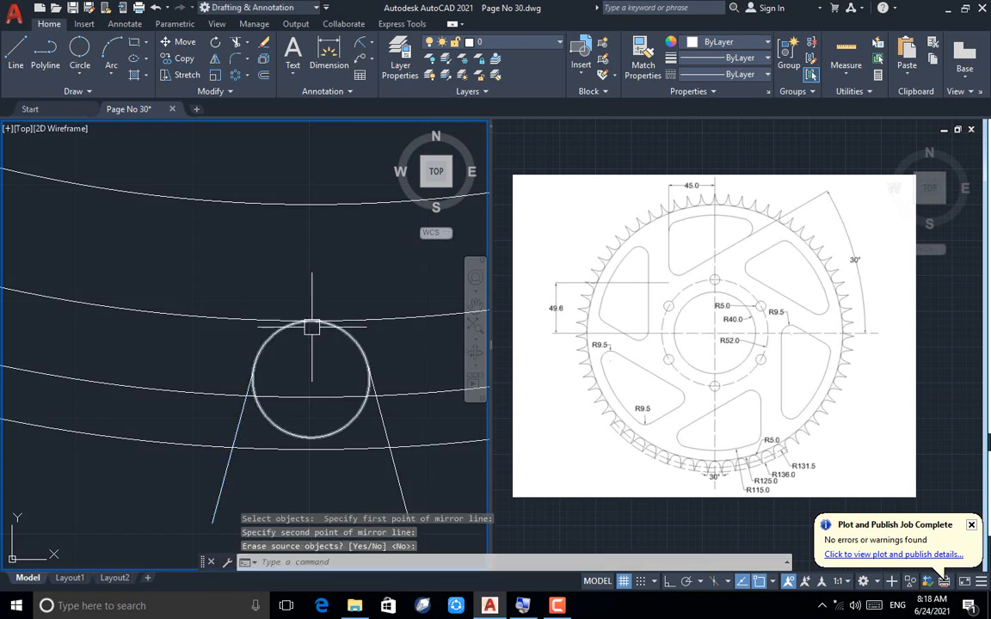
Step: Trim away the lower part of the small tooth circle so only its upper arc joins the two slanted lines
key("Return")
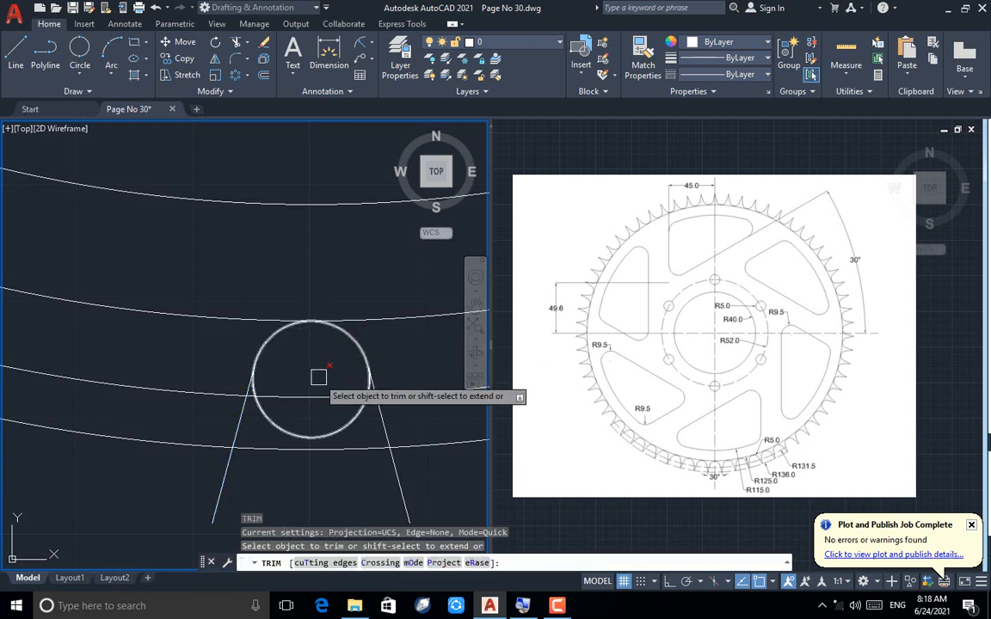
left_click(325, 436)
scroll(371, 395, "up", 6)
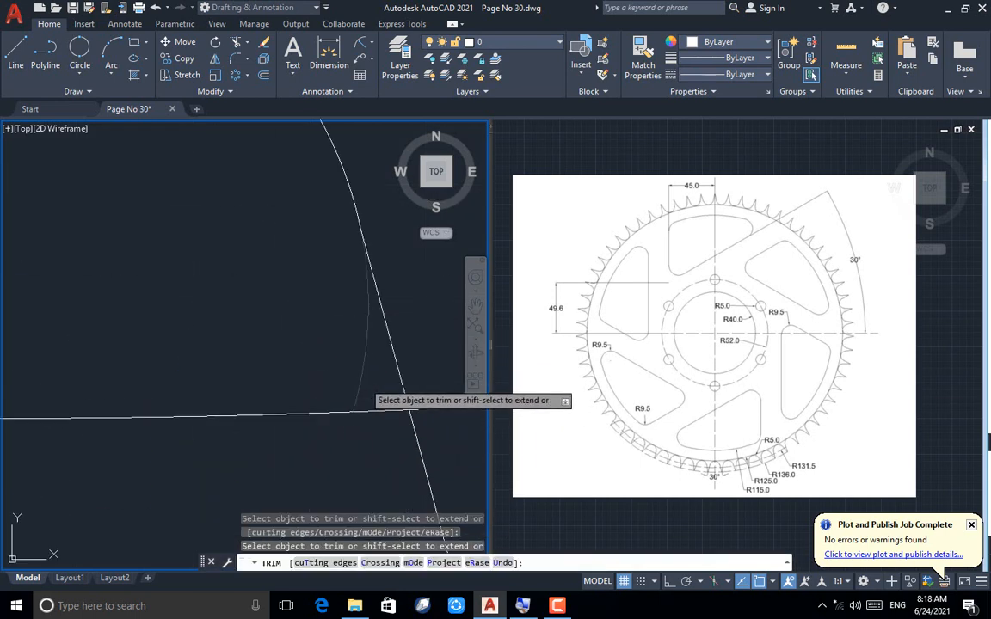
scroll(368, 396, "down", 5)
scroll(165, 383, "up", 4)
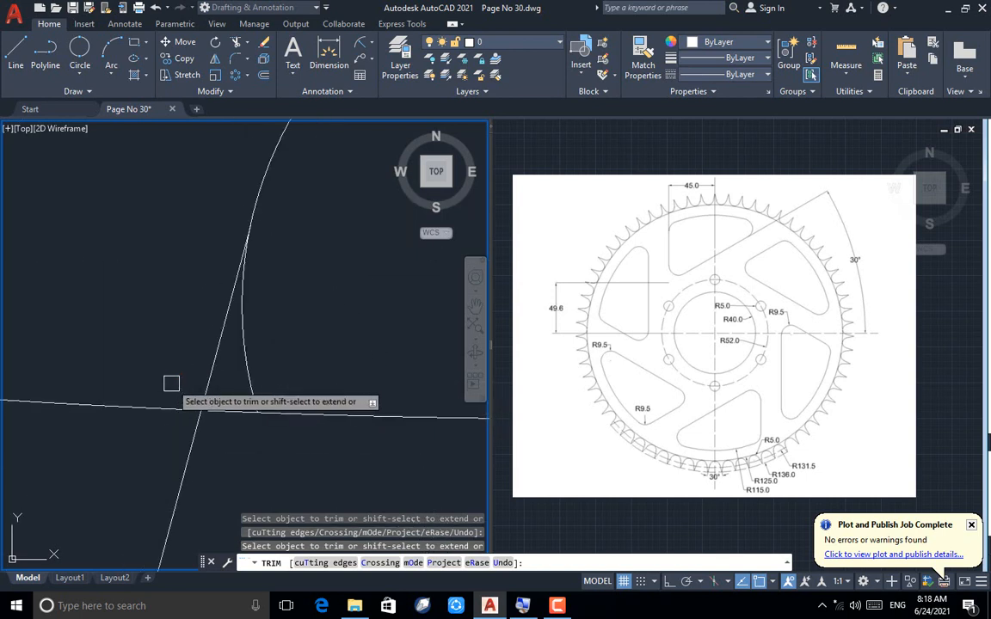
scroll(157, 272, "down", 4)
scroll(172, 275, "down", 3)
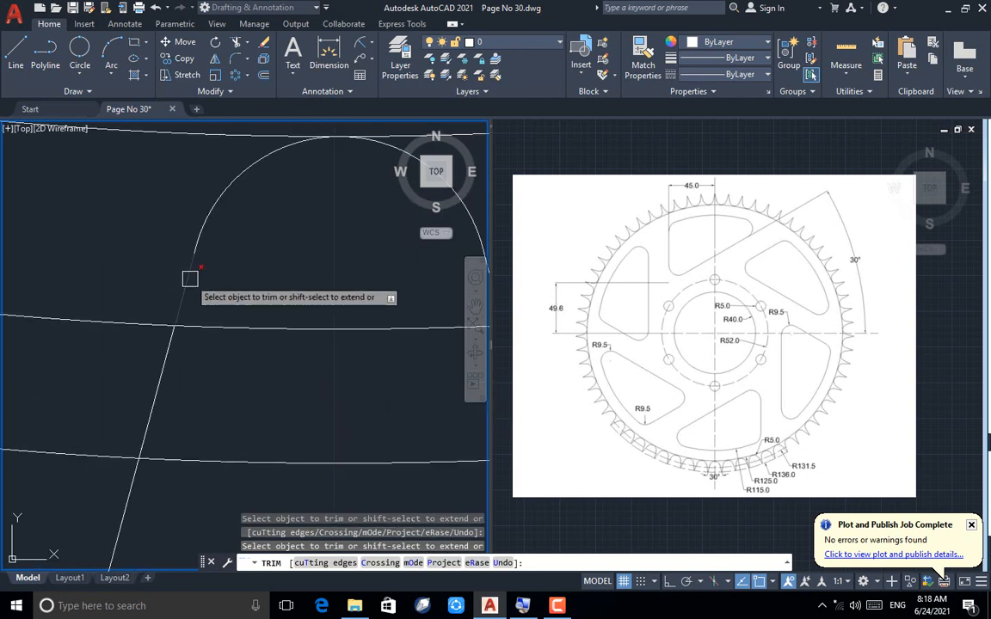
Step: Trim the ends of both slanted tooth lines beyond the radius 136 circle with a fence
left_click(412, 396)
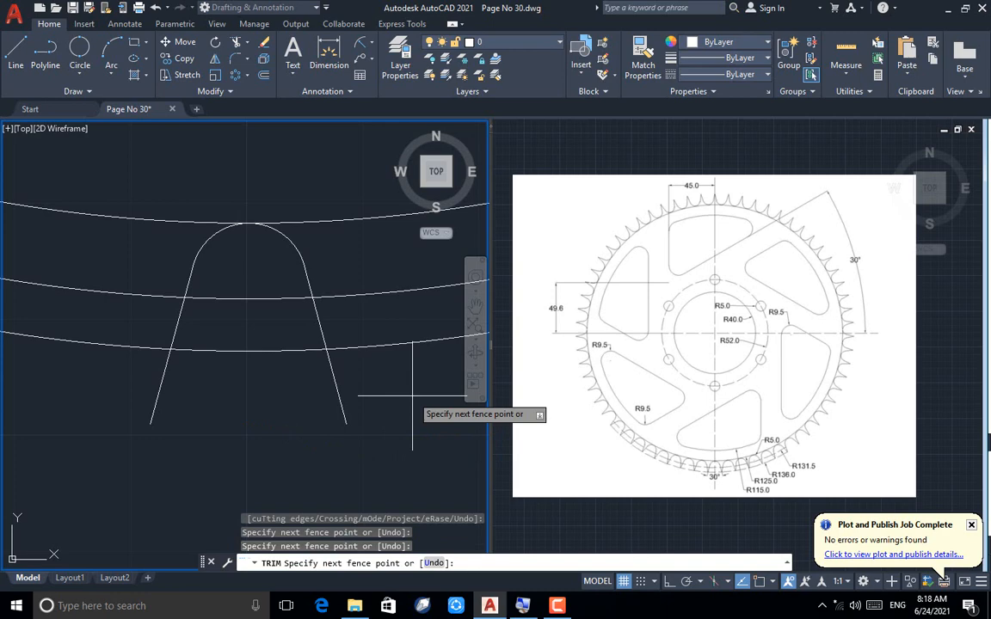
left_click(104, 400)
key("Return")
key("Escape")
Step: Create a polar array of the tooth profile around the sprocket's centre with 64 items over 360 degrees
scroll(153, 412, "down", 3)
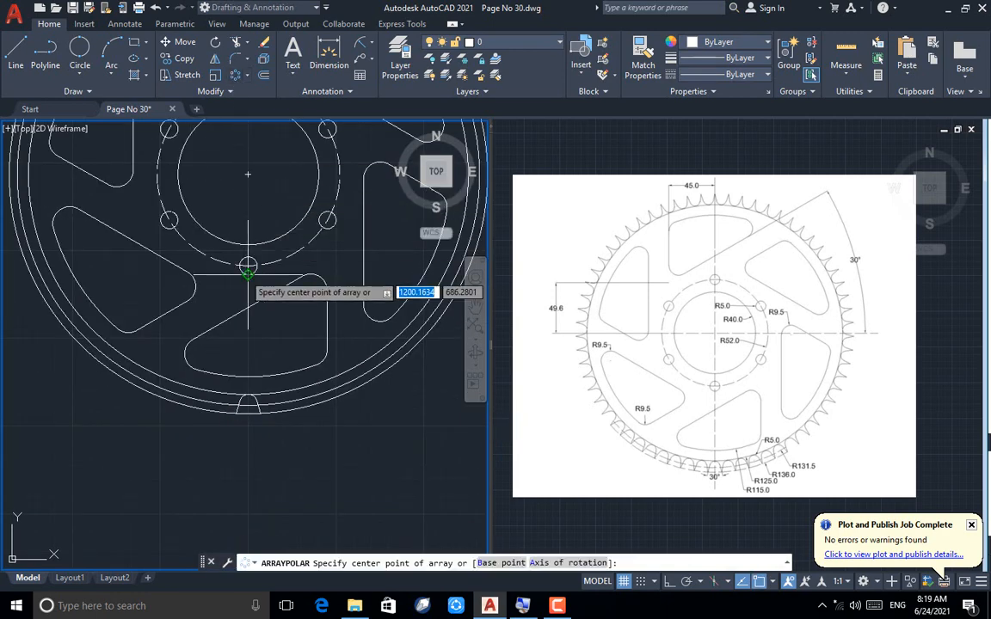
left_click(247, 175)
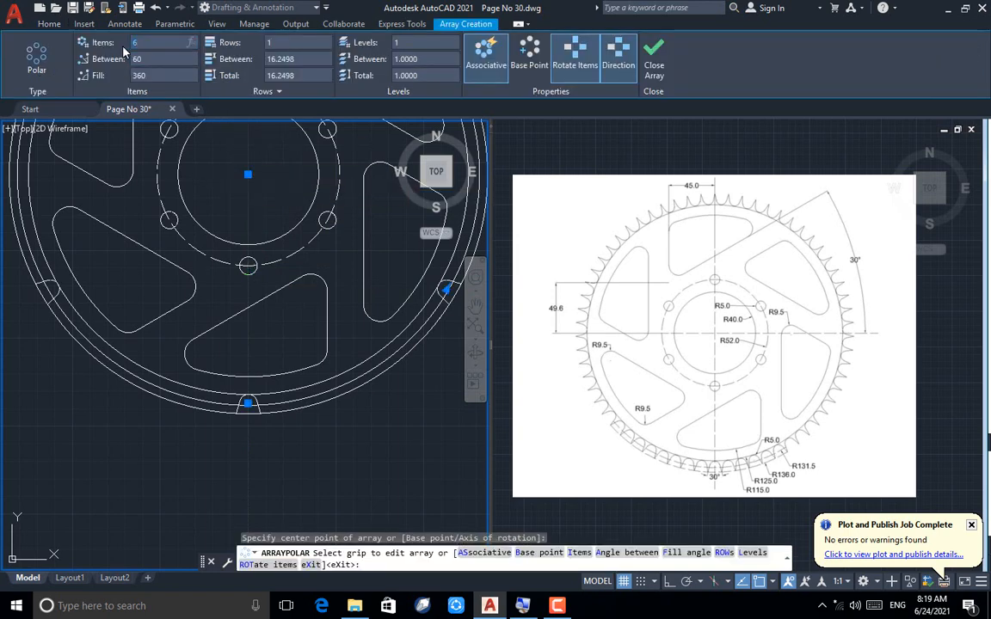
key("Return")
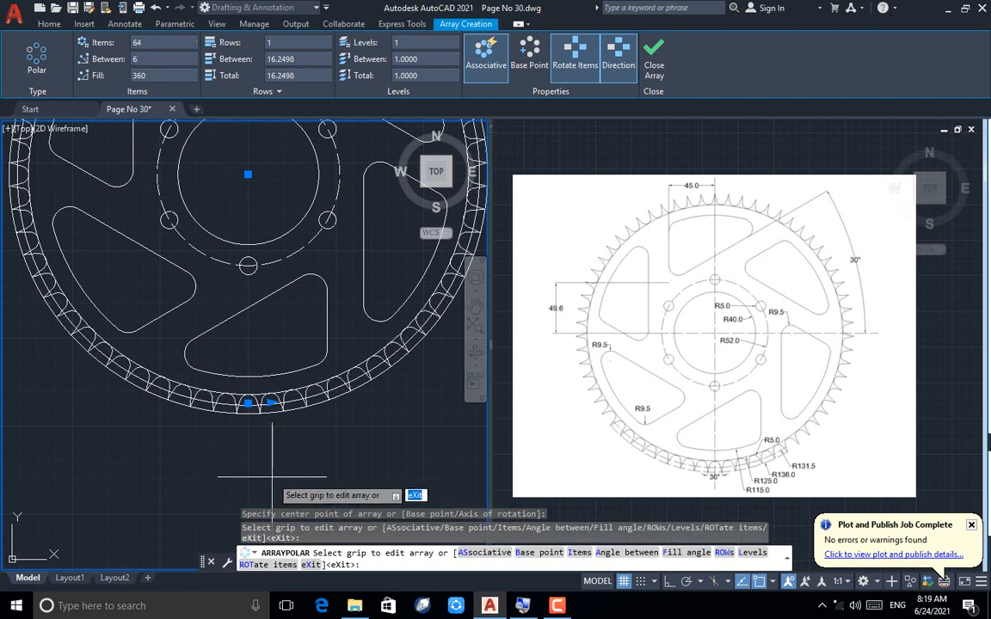
key("Escape")
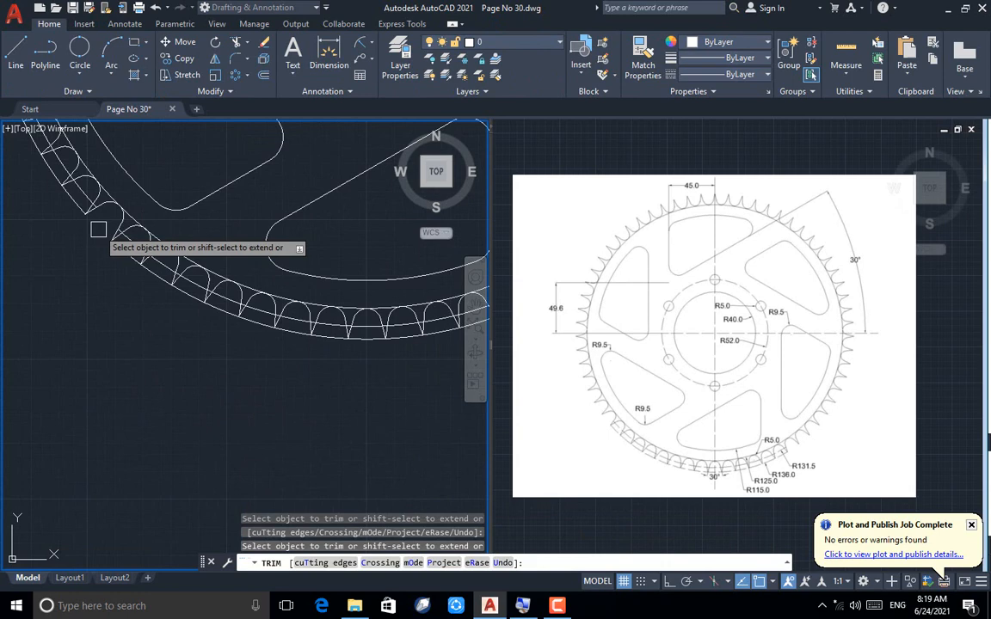
Step: Erase the leftover radius 131.5 and 136 arcs outside the sprocket's bottom section, leaving the rest of the rim with open teeth
key("Escape")
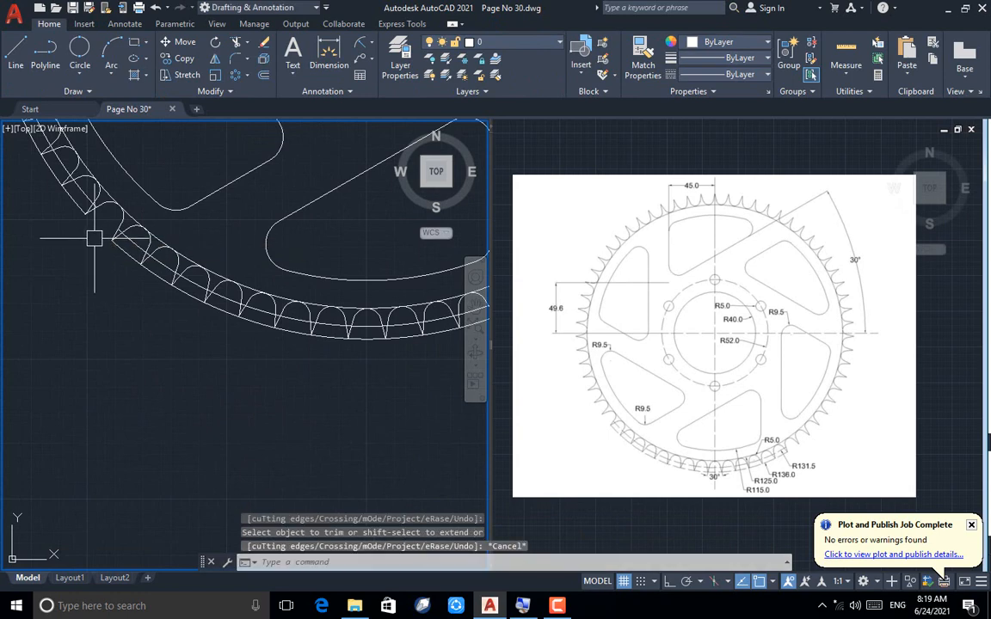
scroll(88, 217, "up", 3)
left_click(80, 201)
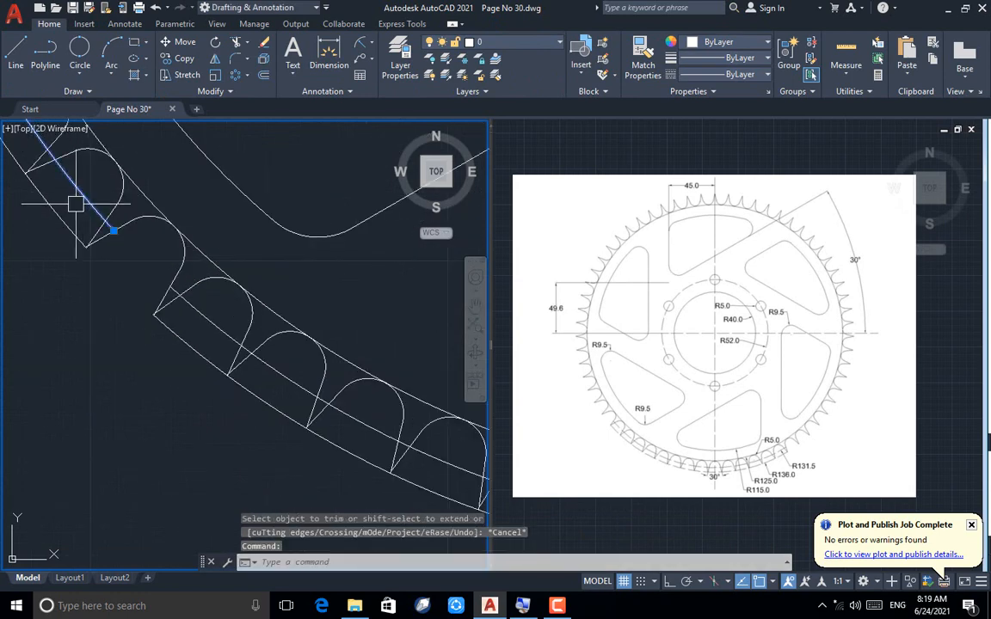
left_click(68, 215)
key("Delete")
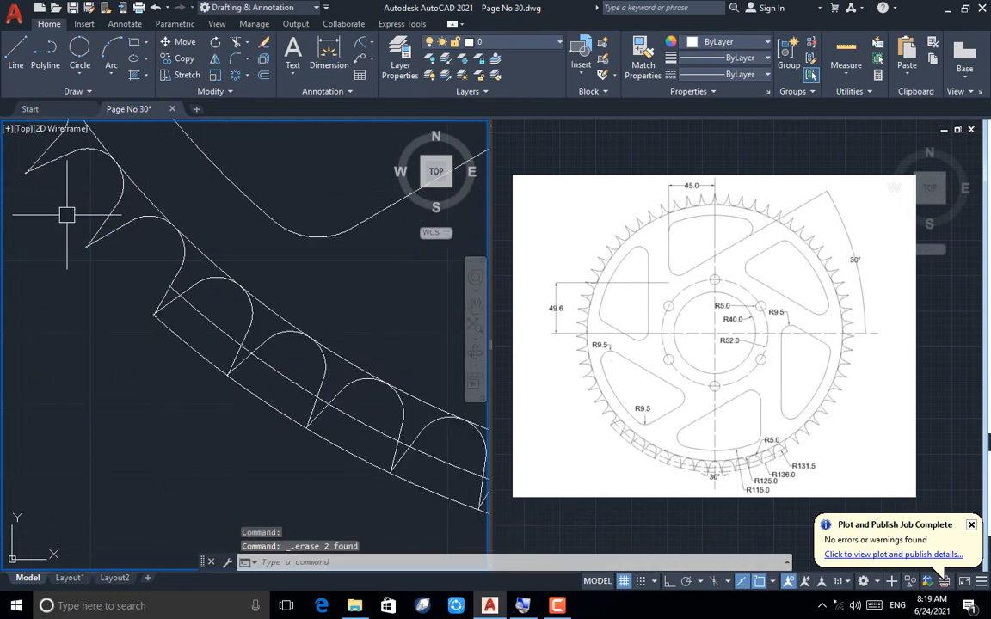
scroll(73, 228, "down", 4)
scroll(184, 391, "down", 2)
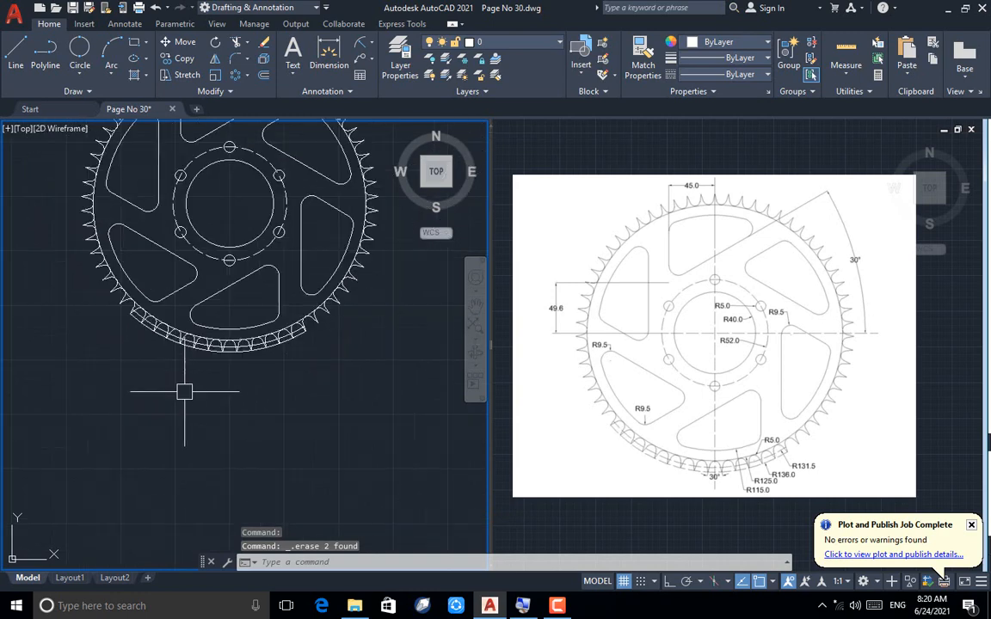
scroll(219, 412, "down", 2)
scroll(230, 252, "up", 2)
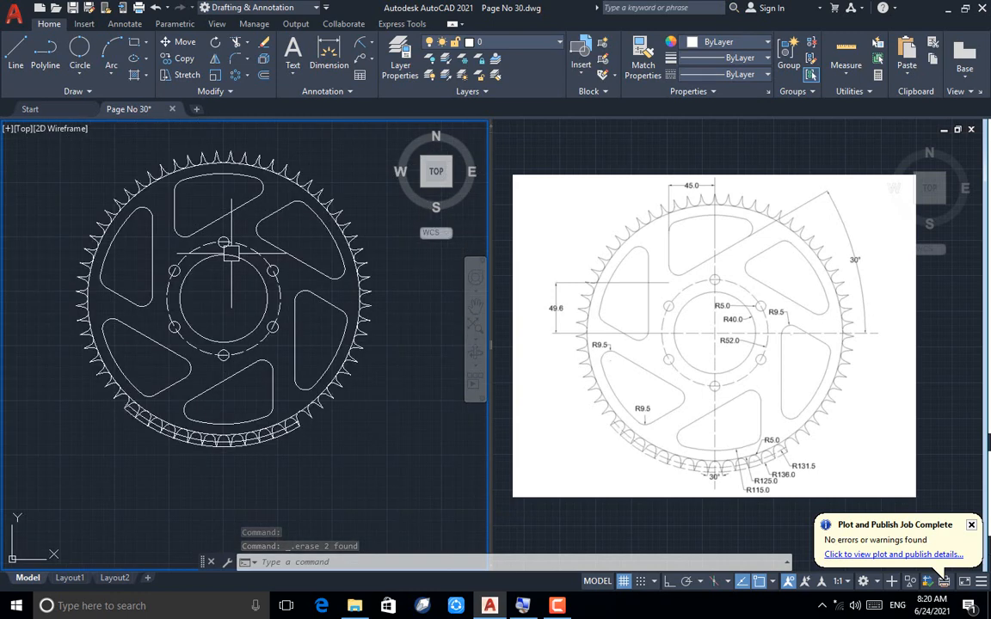
Step: Dimension the radius of the sprocket's inner circle, placing the text inside it
type("dra")
key("Return")
middle_click_drag(232, 253, 275, 300)
scroll(316, 526, "up", 3)
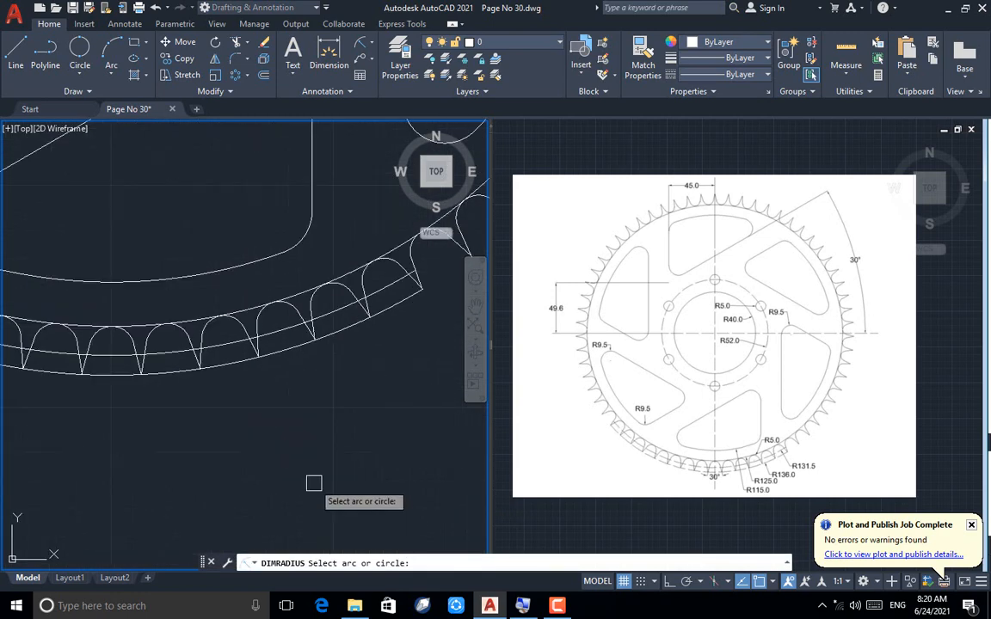
scroll(303, 482, "down", 1)
scroll(299, 479, "down", 2)
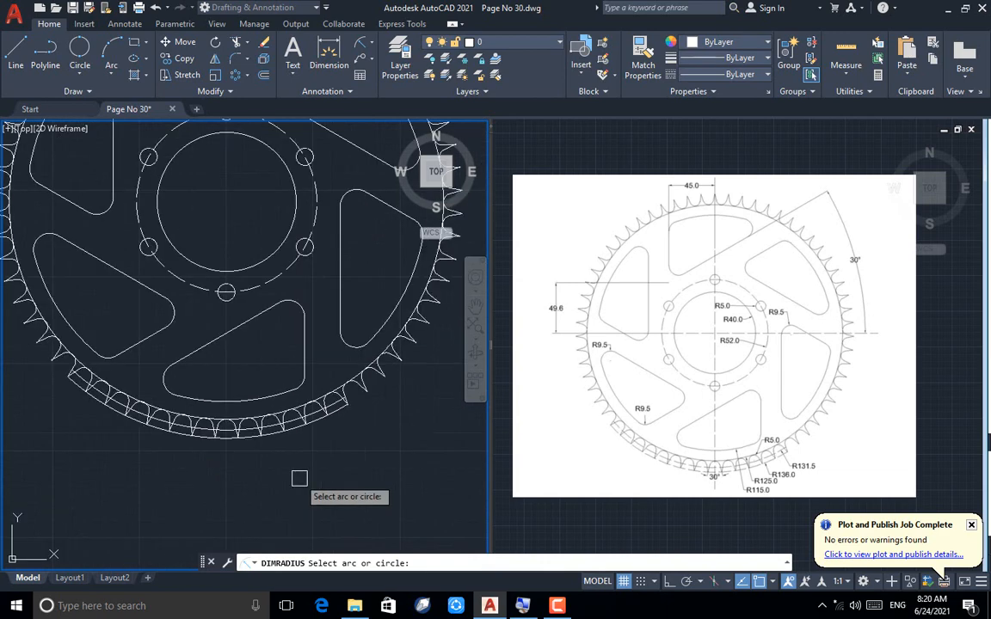
left_click(290, 168)
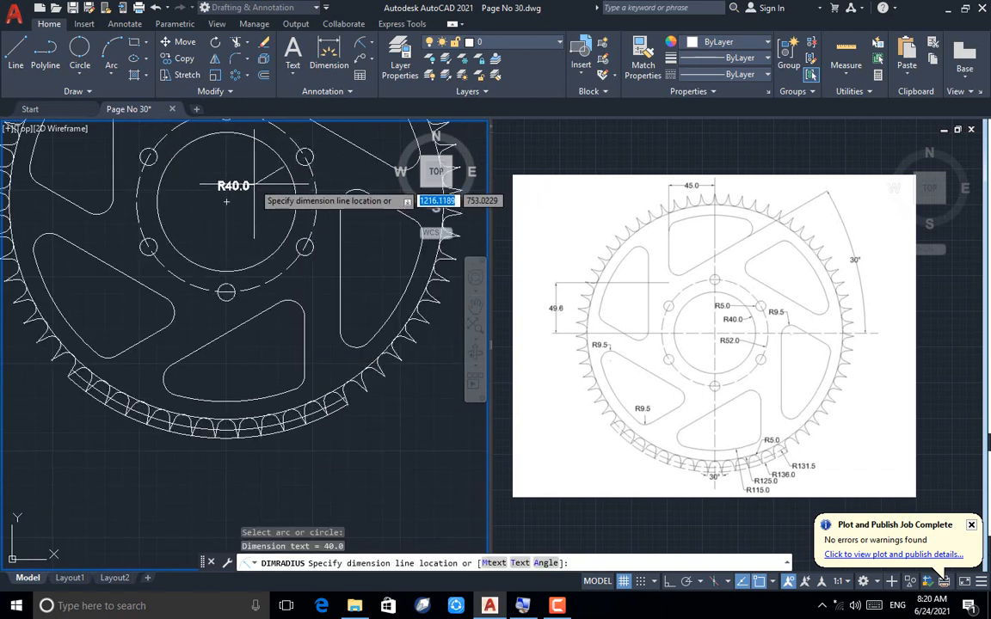
left_click(250, 180)
Step: Dimension the radii of the dashed bolt circle and the lower-right bolt hole, placing both texts inside the inner circle
key("Return")
left_click(315, 185)
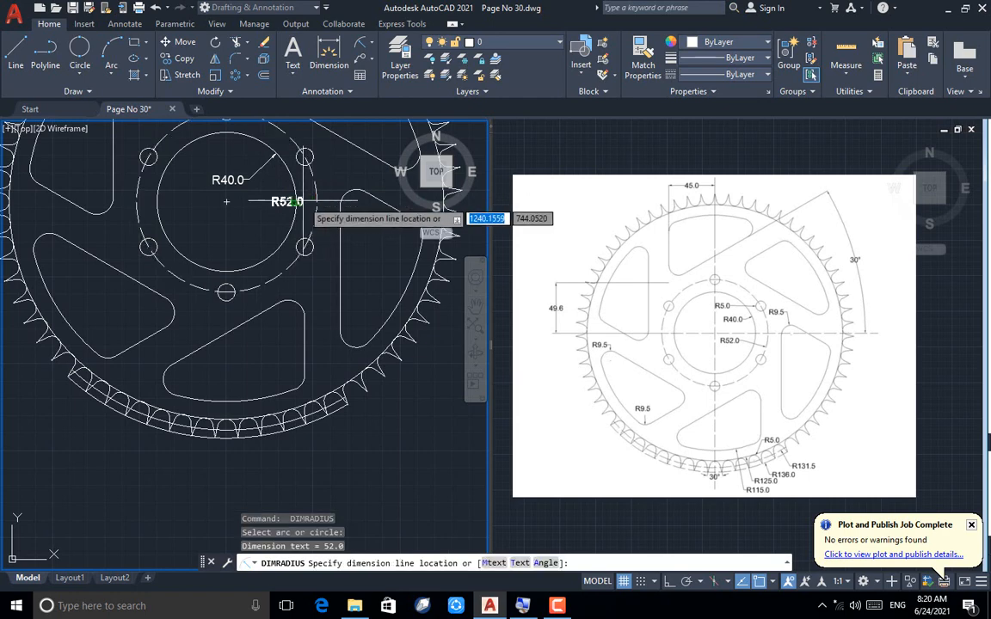
left_click(267, 202)
key("Return")
left_click(298, 253)
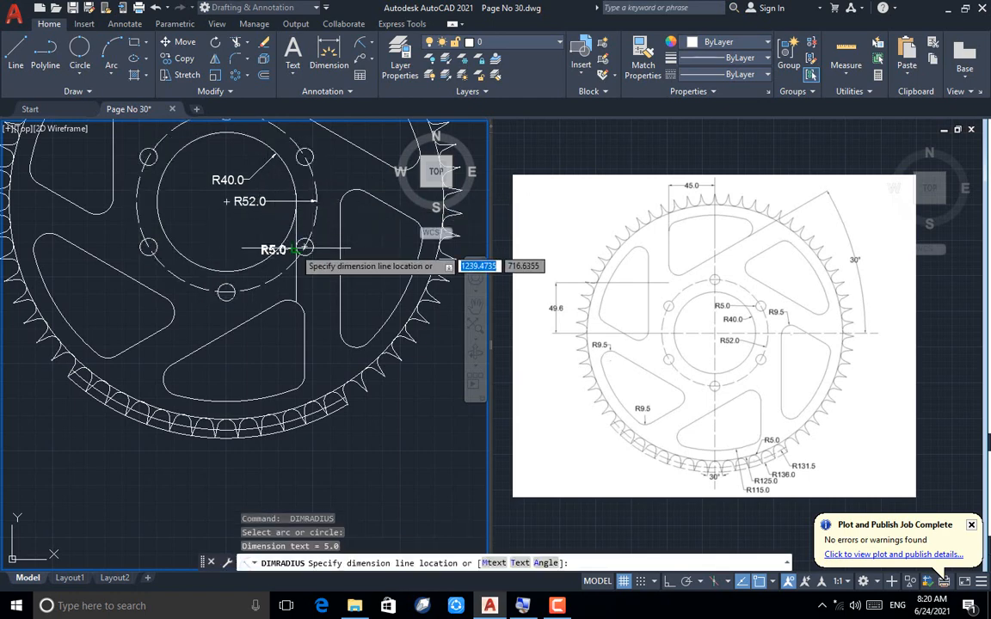
left_click(261, 238)
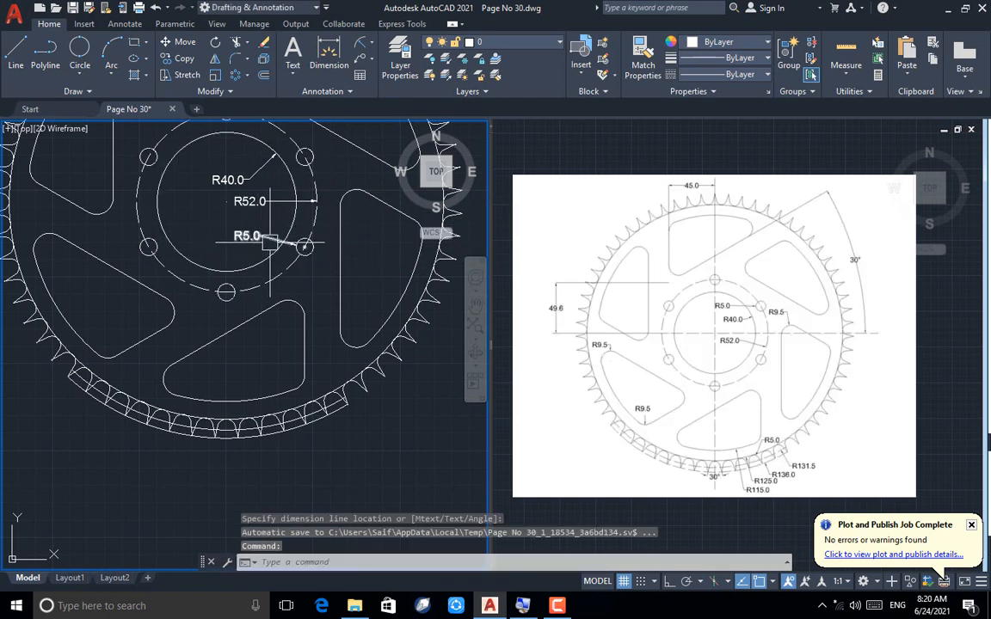
Step: Dimension the radii of the bottom cut-out's outer arc, the three concentric rim arcs and one rounded tooth gap
scroll(289, 432, "up", 2)
key("Return")
left_click(260, 372)
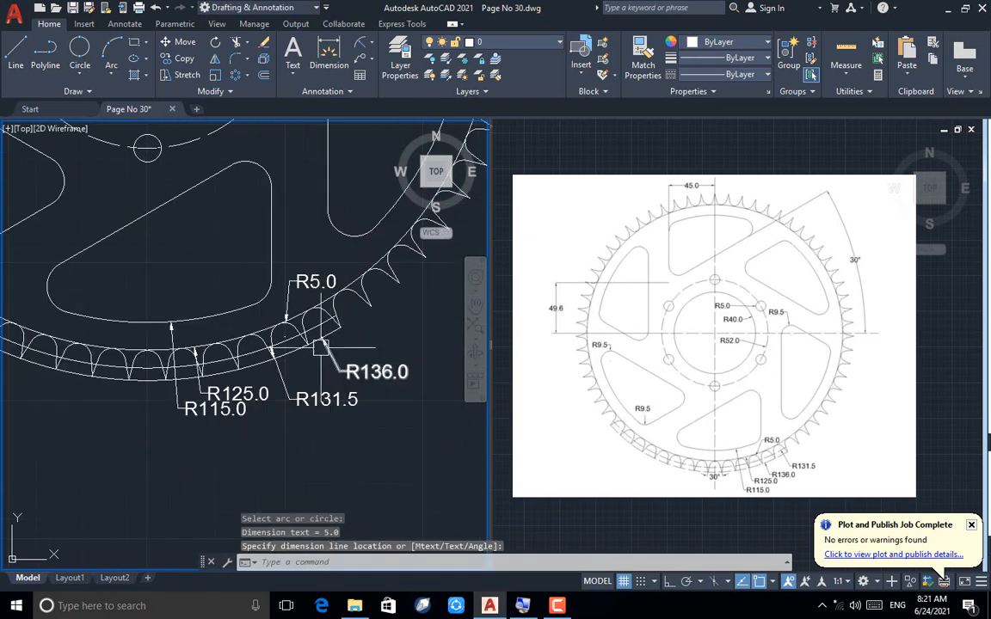
left_click(320, 348)
scroll(235, 330, "down", 2)
Step: Dimension the radii of the bottom cut-out's three rounded corners
scroll(246, 162, "up", 2)
key("Return")
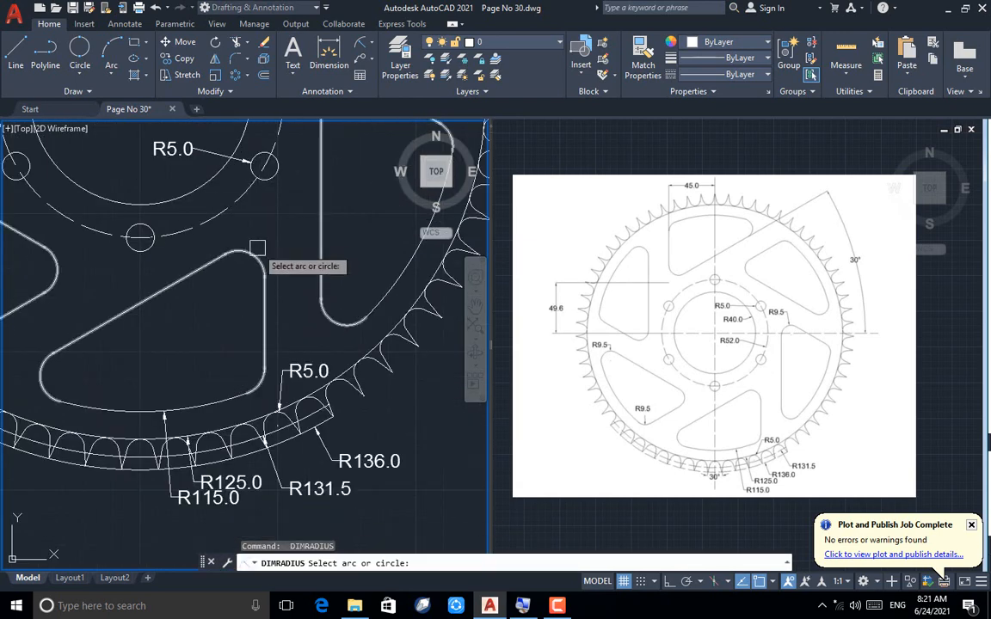
left_click(258, 248)
left_click(288, 226)
scroll(326, 415, "down", 4)
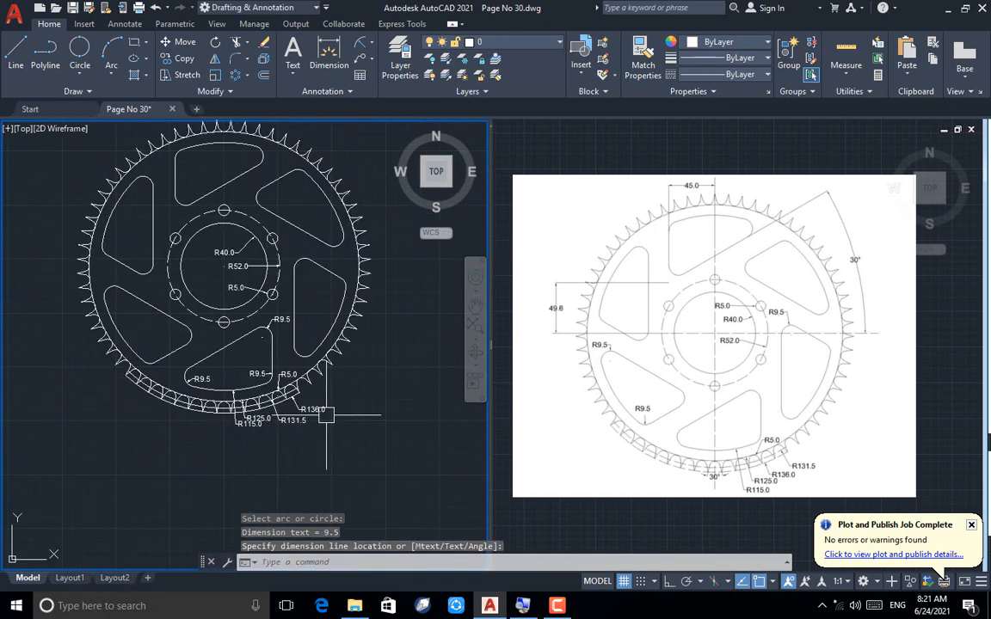
Step: Add an angular dimension between the two slanted sides of the bottom tooth gap, placed below the rim
scroll(221, 417, "up", 4)
left_click(371, 41)
left_click(344, 105)
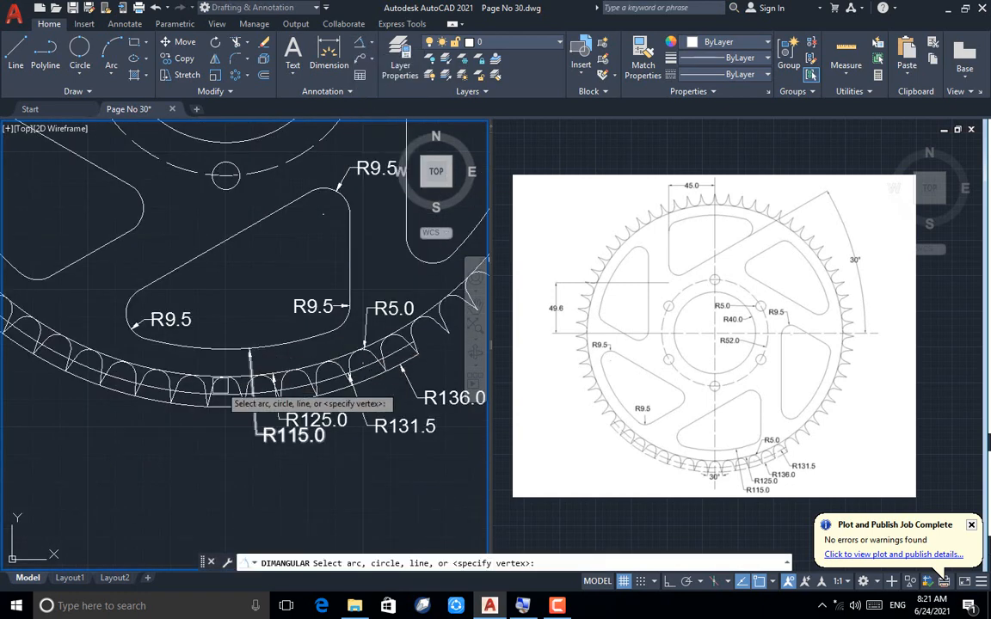
scroll(220, 386, "up", 4)
left_click(310, 348)
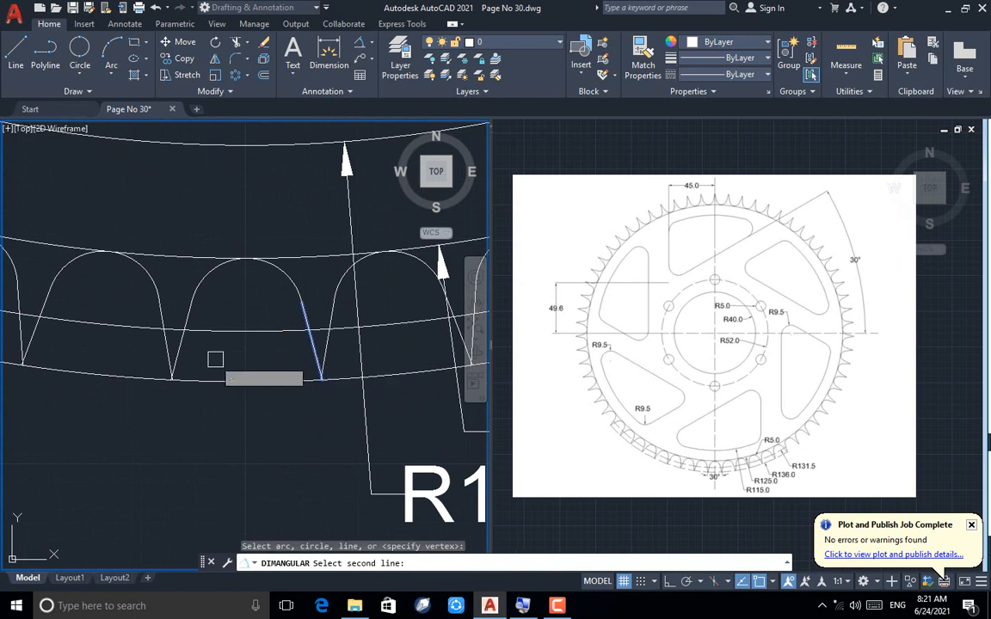
left_click(168, 348)
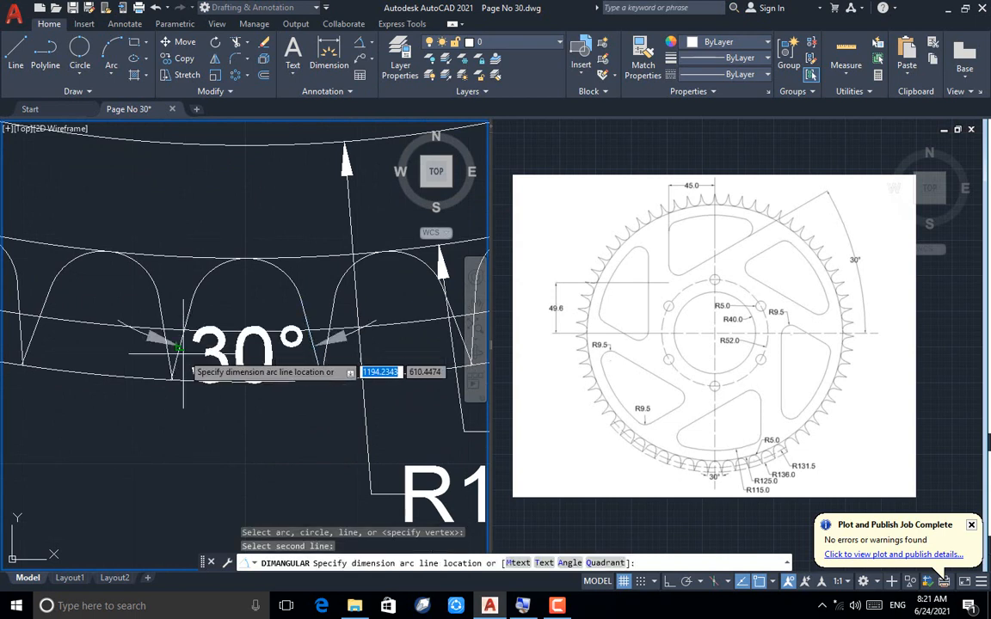
left_click(198, 424)
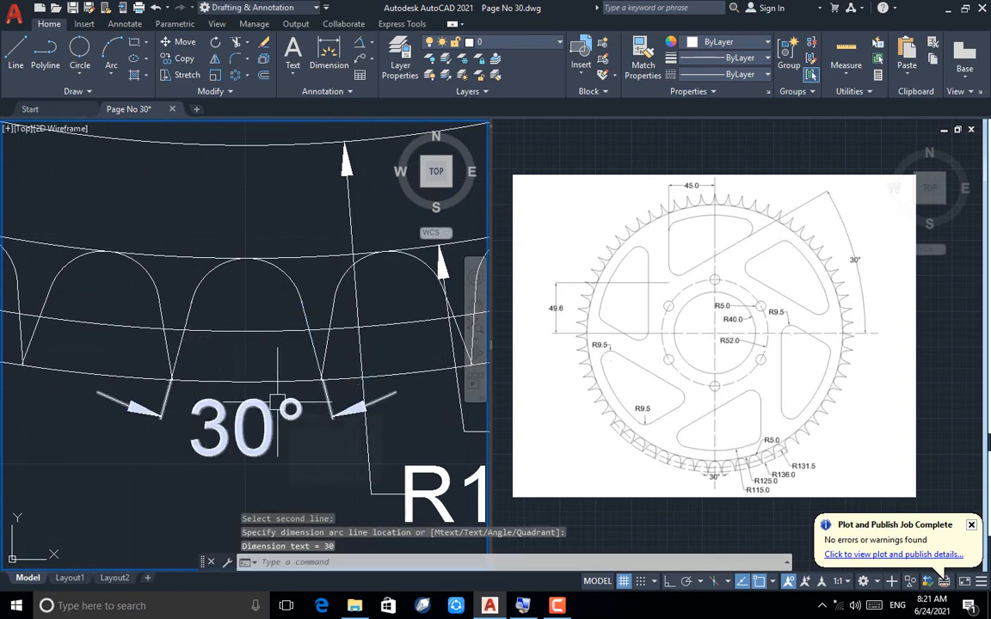
scroll(335, 448, "down", 1)
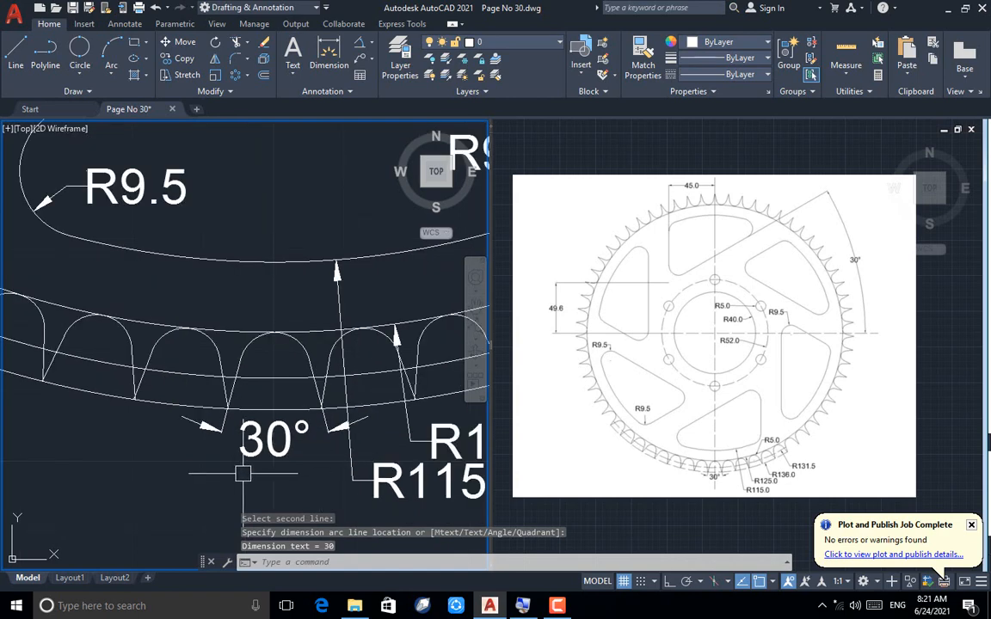
scroll(243, 473, "down", 2)
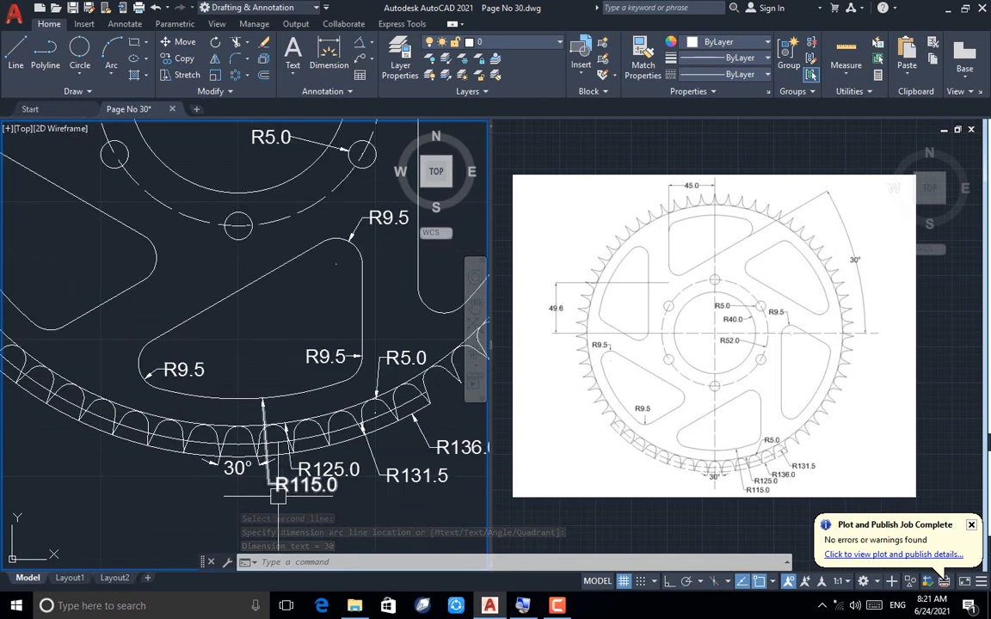
Step: Draw a horizontal line about 200 long from the sprocket's centre to the right, with Ortho mode on
scroll(277, 497, "down", 2)
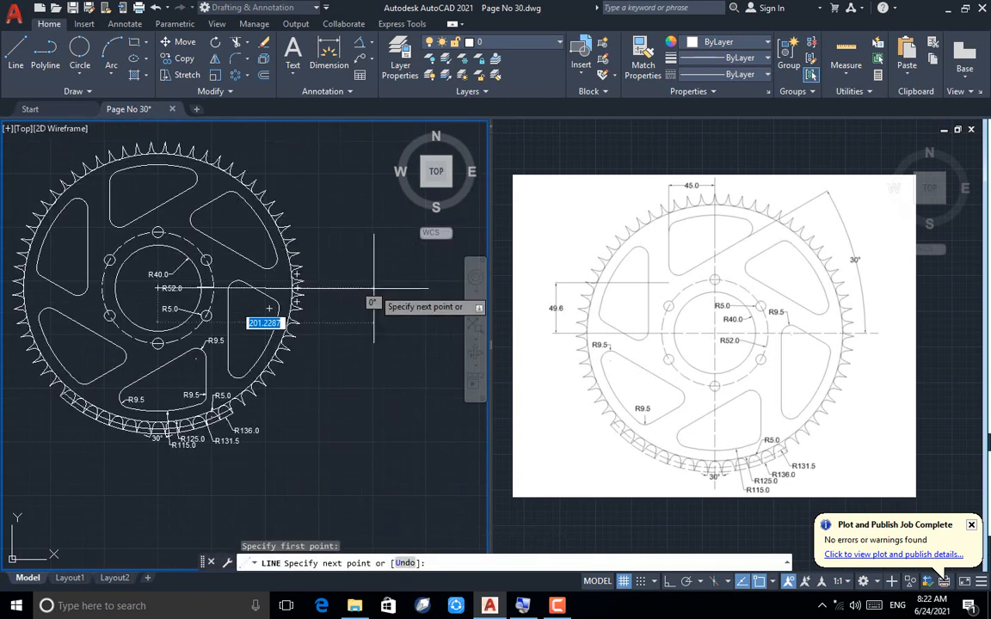
key("F8")
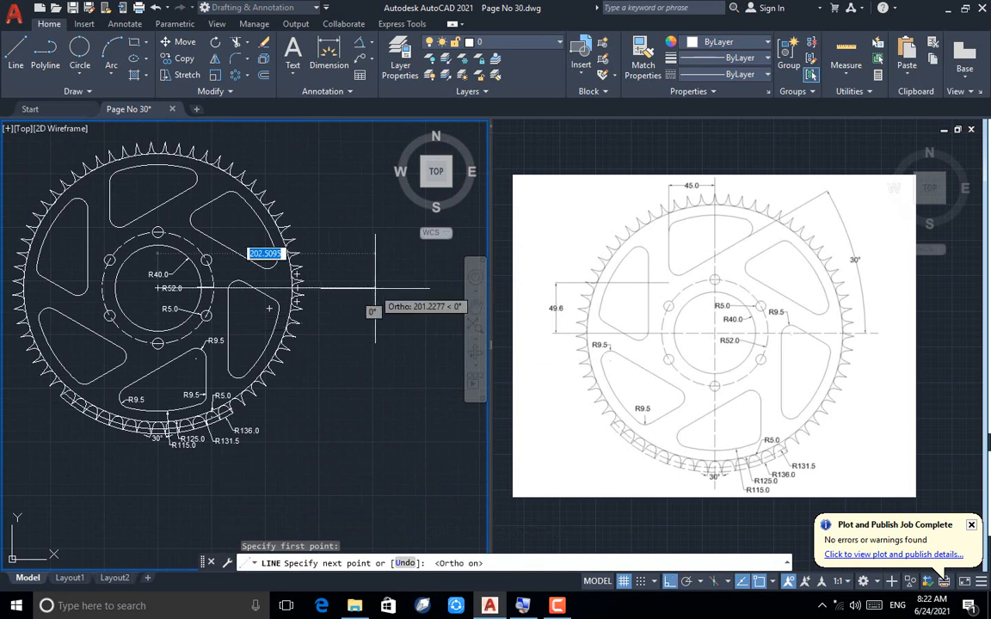
left_click(377, 288)
key("Return")
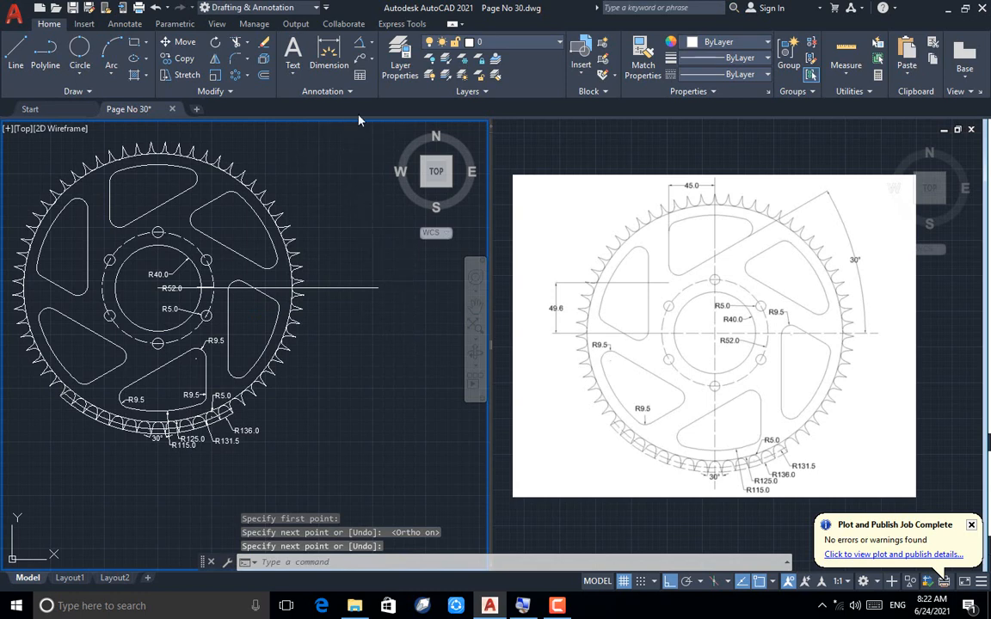
left_click(361, 47)
left_click(163, 202)
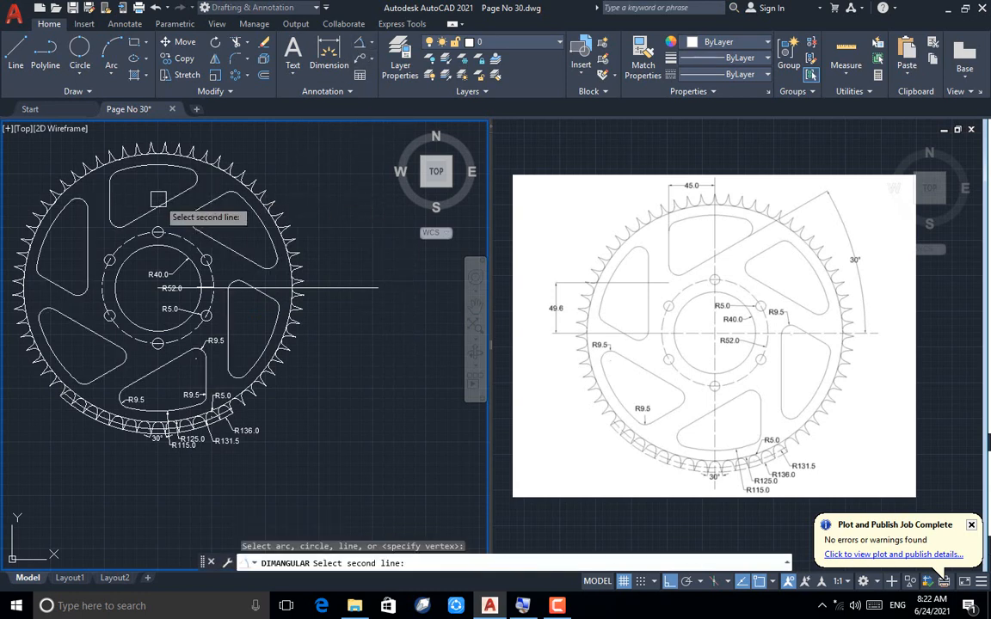
left_click(170, 203)
Step: Add an angular dimension between the top cut-out's slanted edge and the horizontal centre line, placed outside the teeth
key("Return")
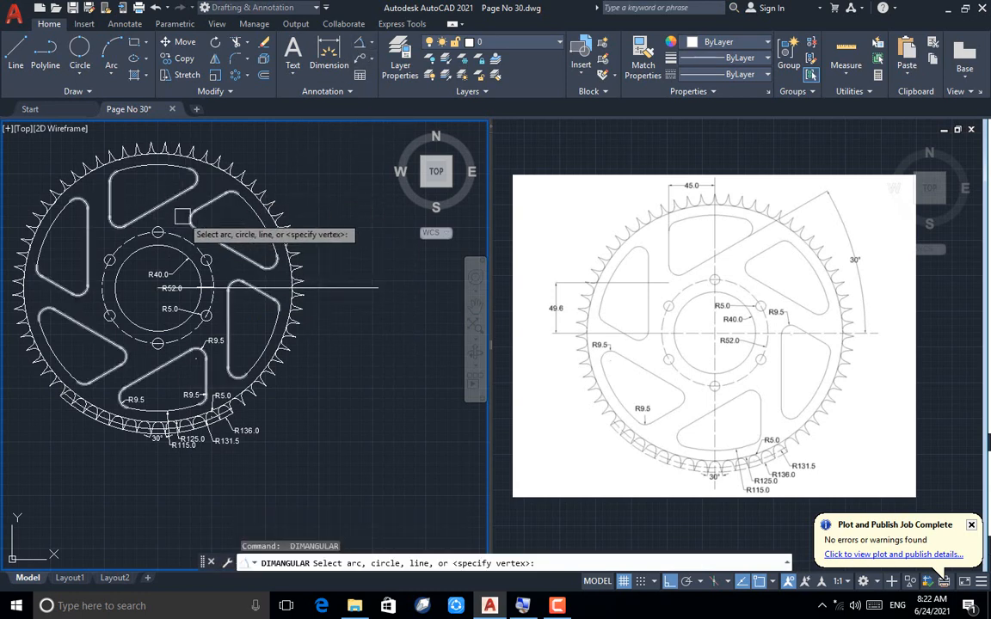
left_click(176, 201)
left_click(340, 288)
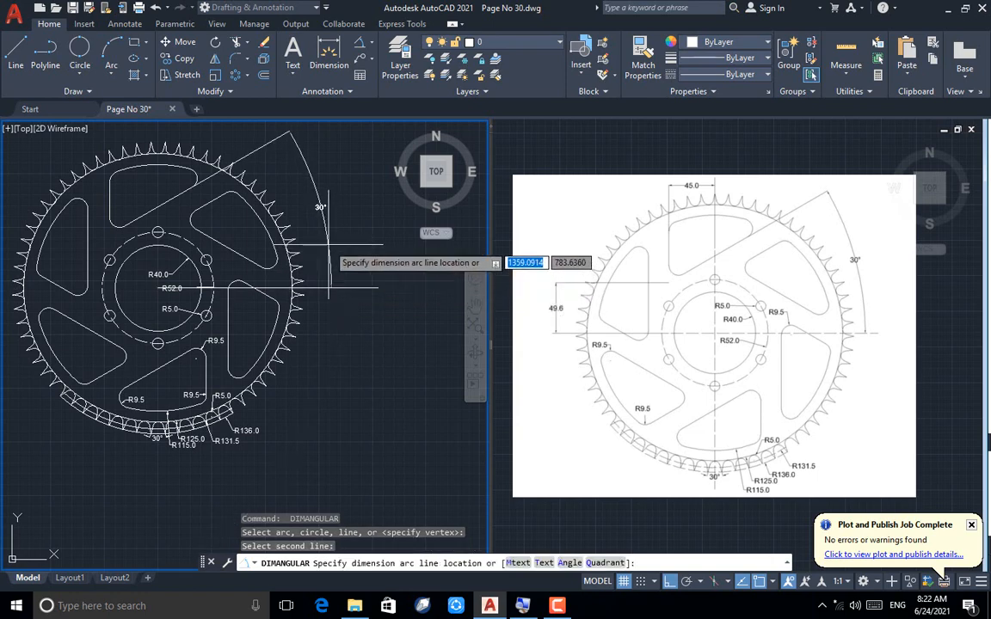
left_click(318, 220)
scroll(361, 231, "down", 2)
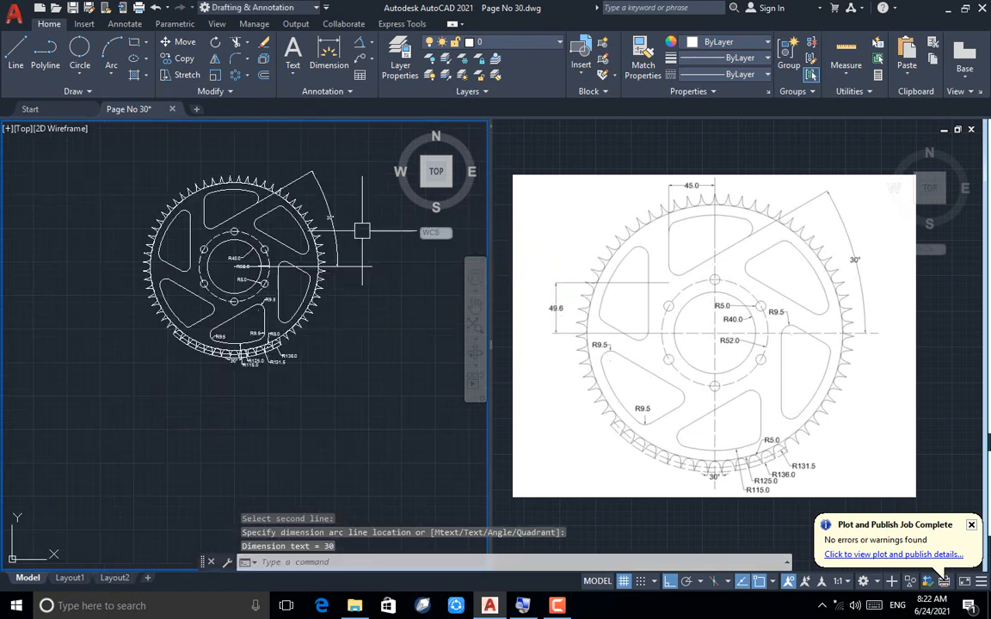
scroll(263, 248, "up", 2)
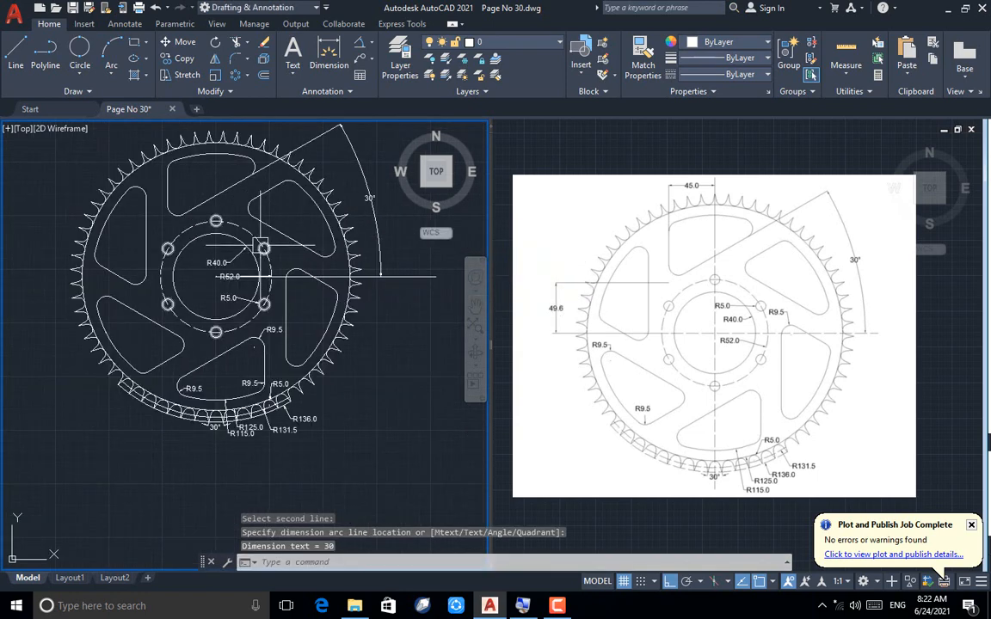